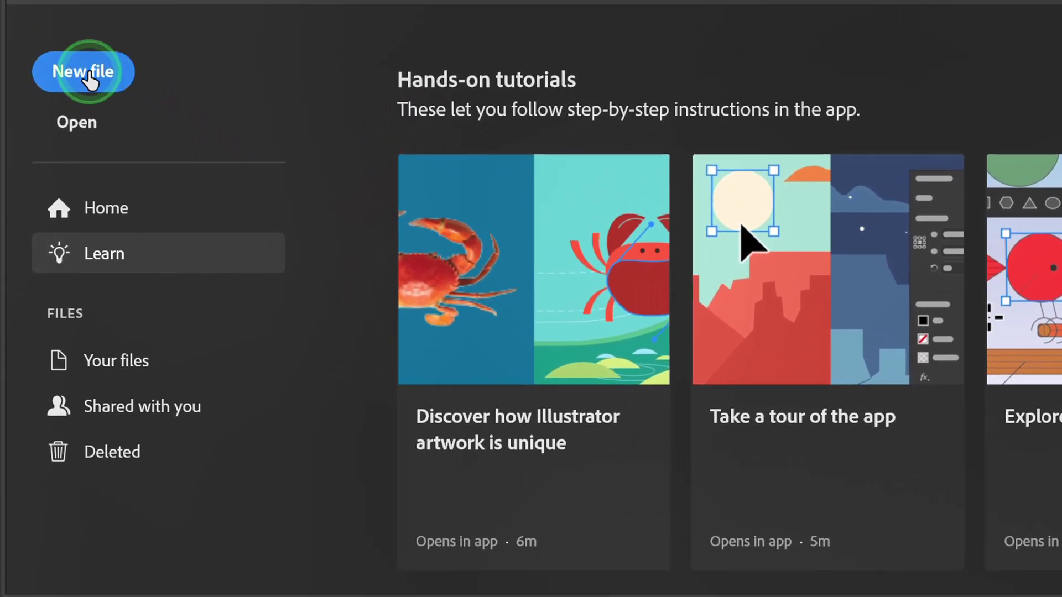
# Create a new 1280 × 720 px document from the [Custom] preset.
pyautogui.click(83, 72)
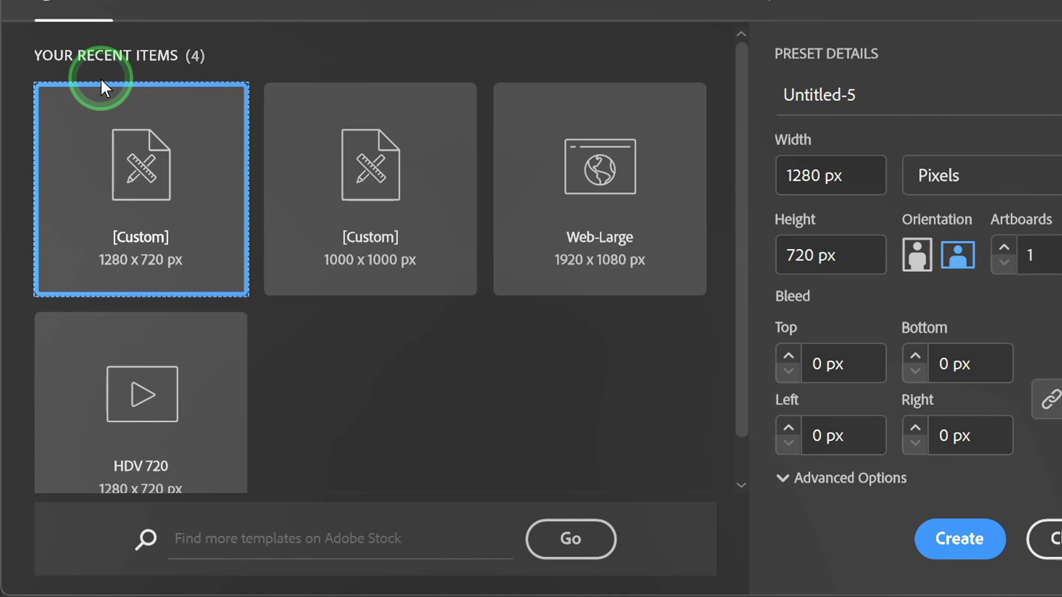
pyautogui.click(139, 146)
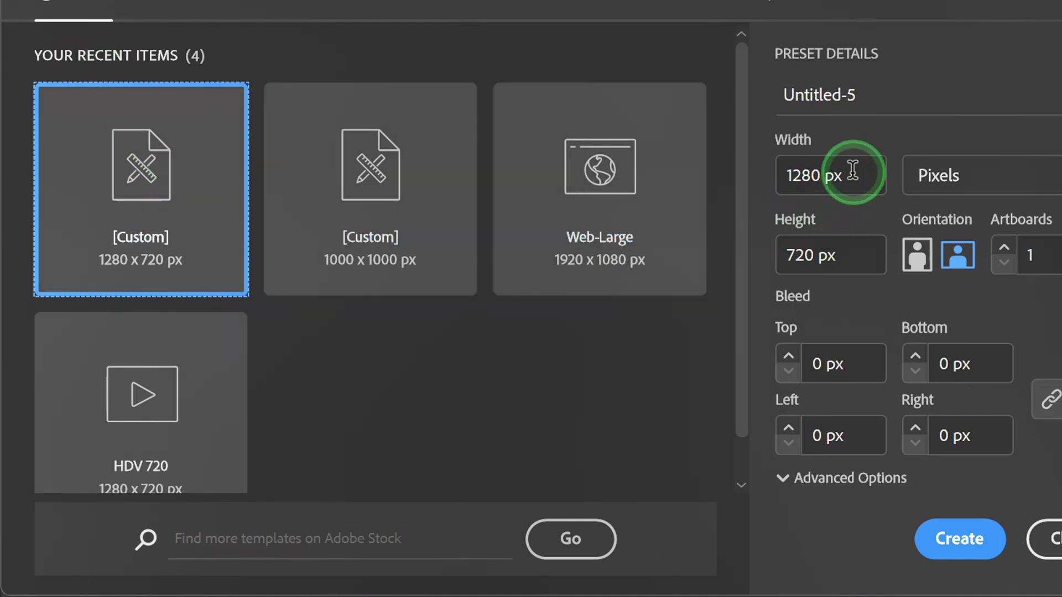
pyautogui.click(856, 176)
pyautogui.click(852, 249)
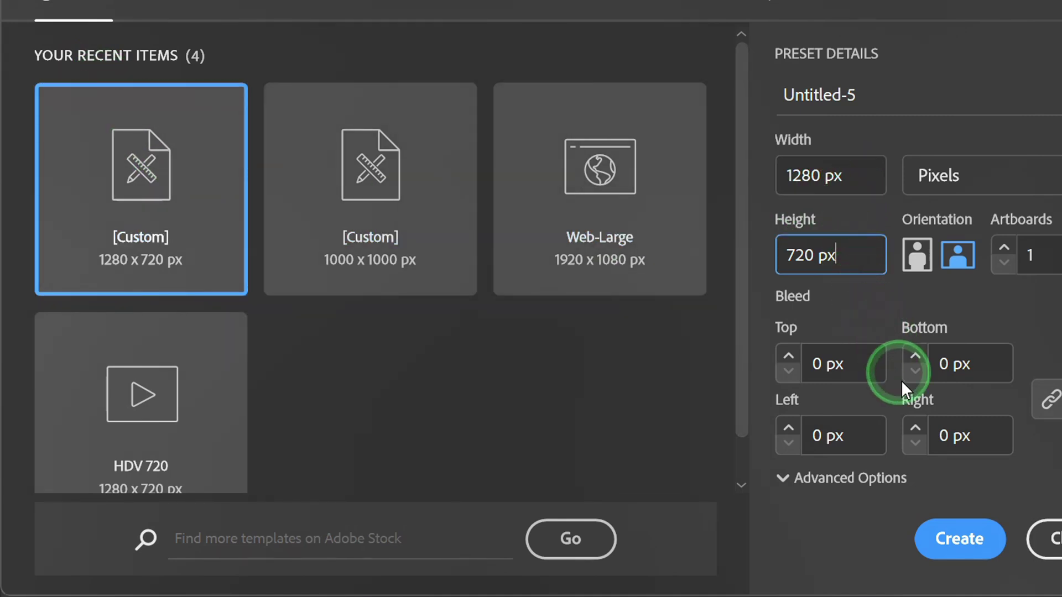
pyautogui.click(967, 541)
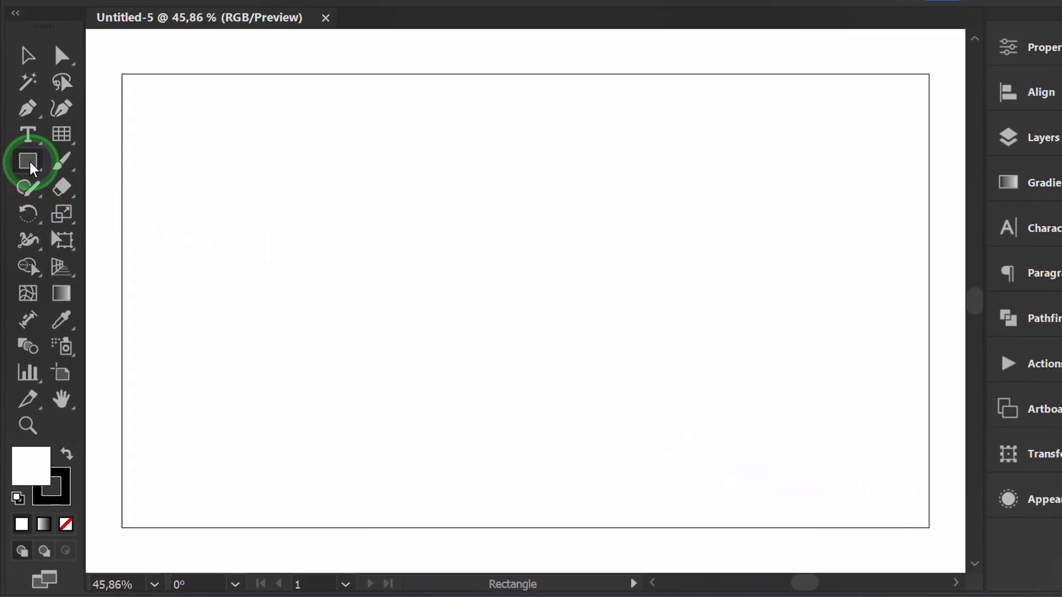
# Draw a 1280 × 720 px rectangle using exact dimensions.
pyautogui.moveTo(27, 161); pyautogui.dragTo(142, 162)
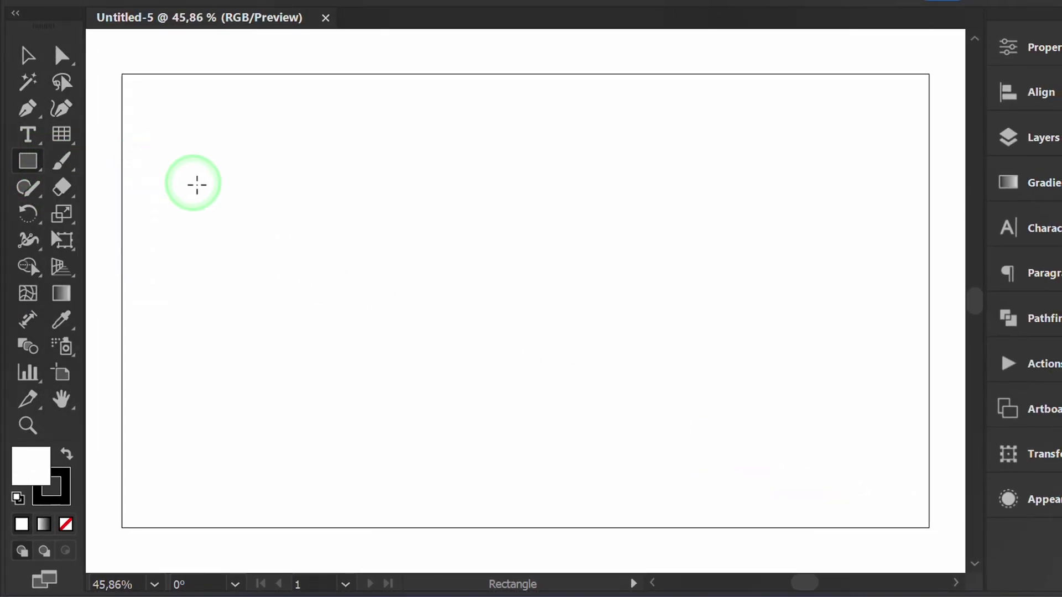
pyautogui.click(495, 245)
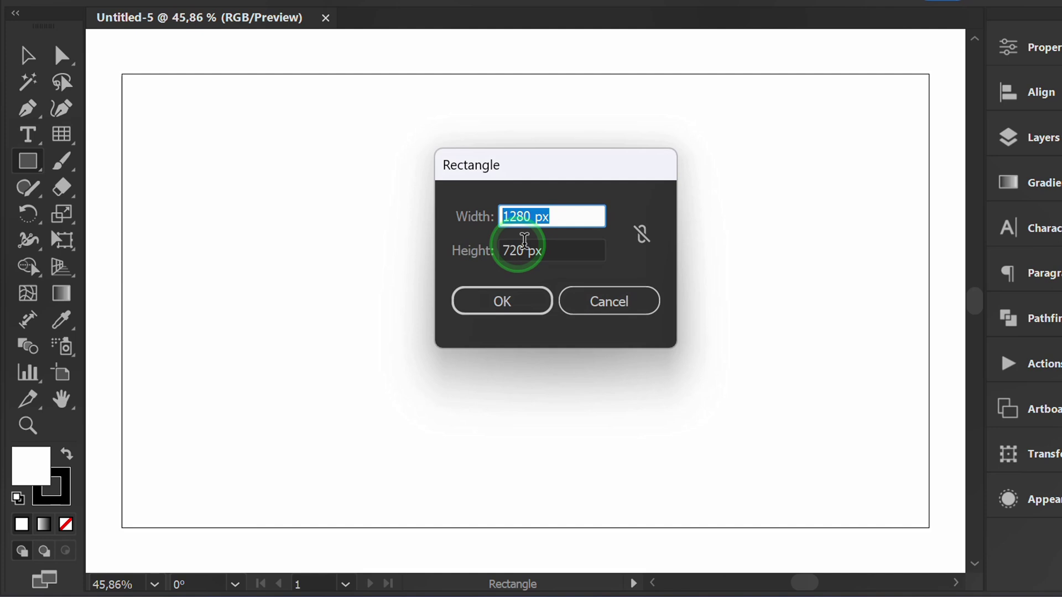
pyautogui.click(579, 214)
pyautogui.click(581, 250)
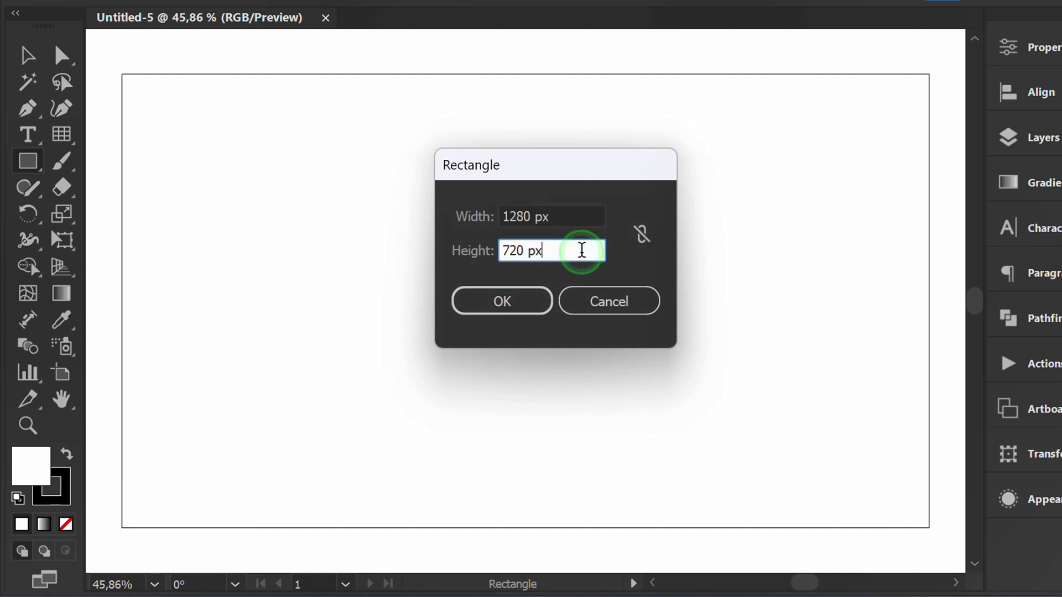
pyautogui.click(502, 302)
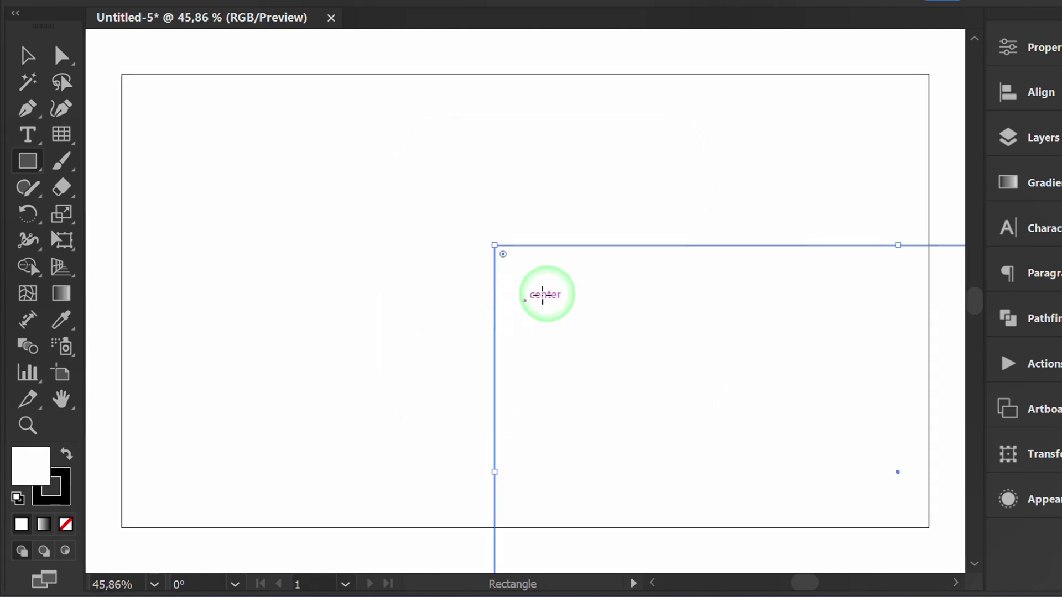
# Centre the rectangle horizontally and vertically on the artboard.
pyautogui.click(982, 85)
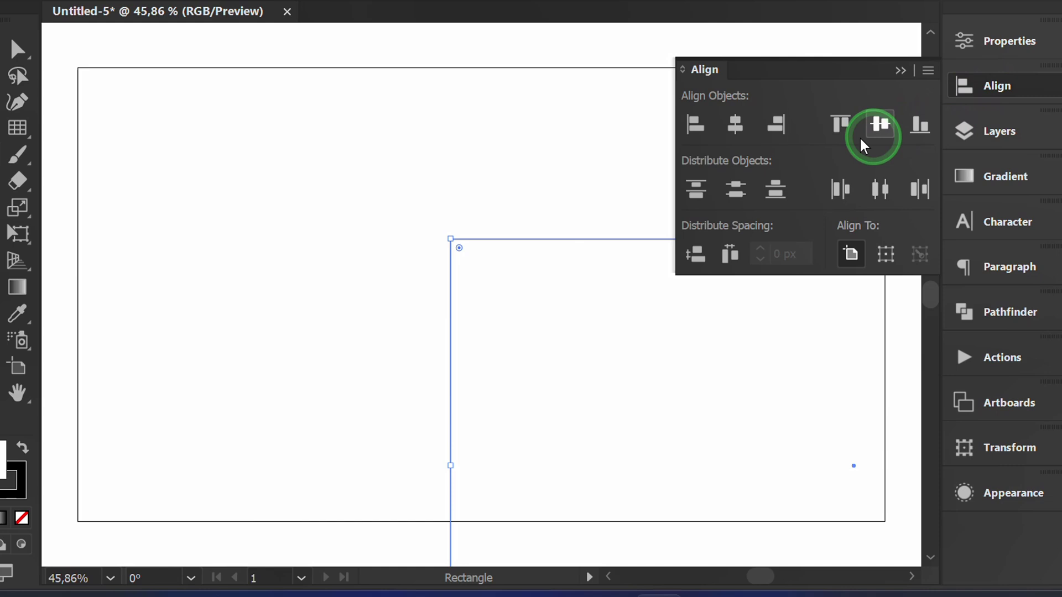
pyautogui.click(742, 124)
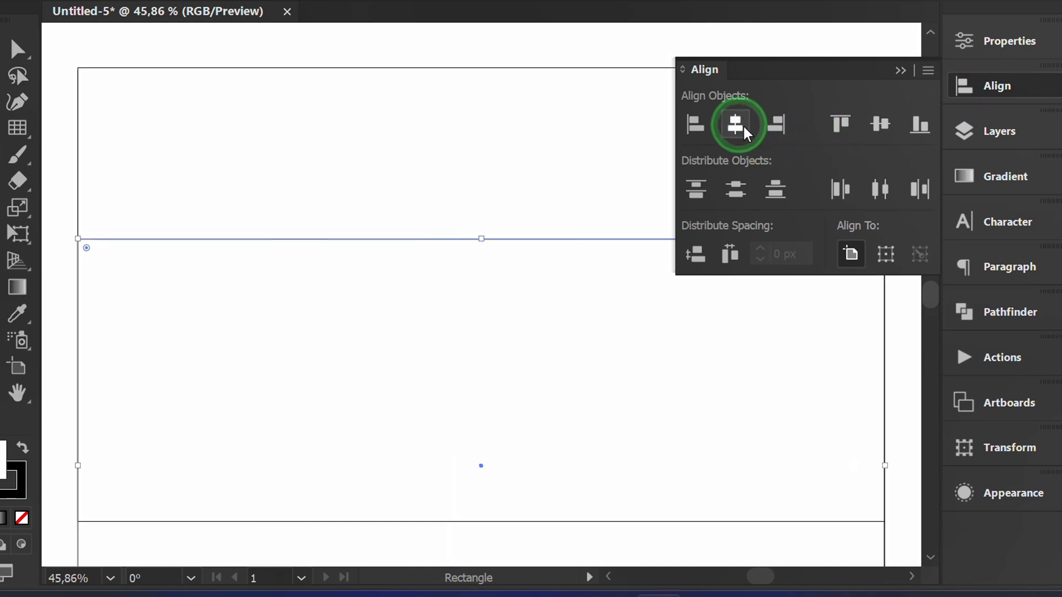
pyautogui.click(880, 125)
pyautogui.click(899, 70)
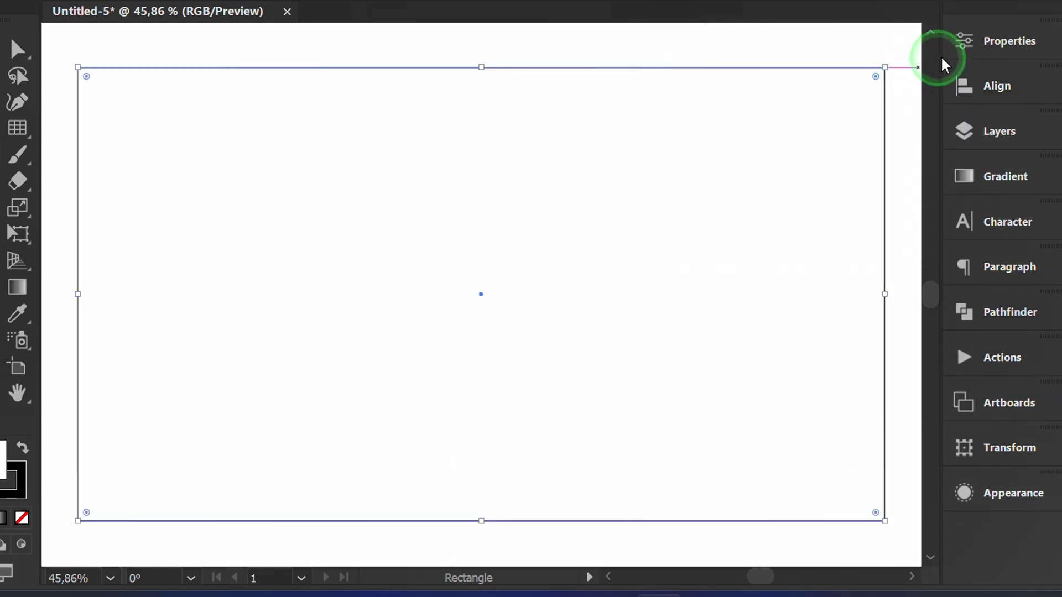
pyautogui.click(981, 39)
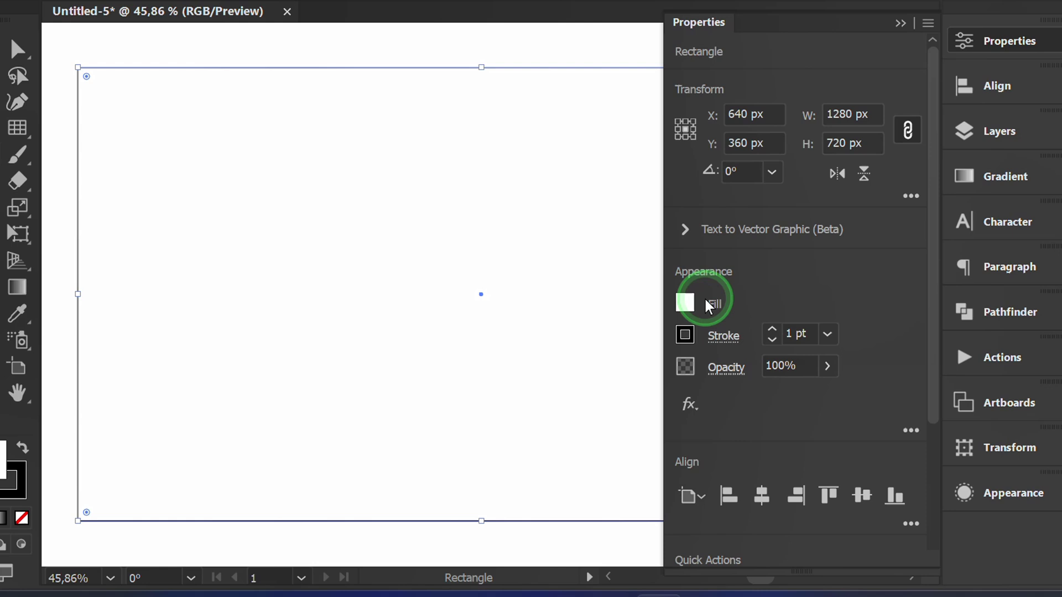
# Give the background rectangle a black fill and a stroke of None.
pyautogui.click(685, 303)
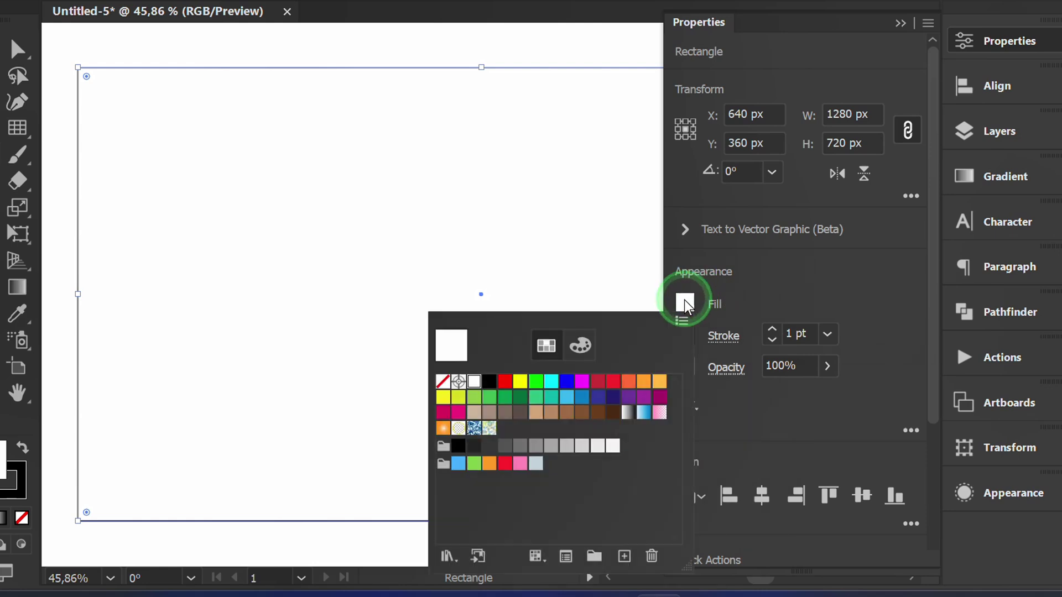
pyautogui.click(488, 385)
pyautogui.click(768, 284)
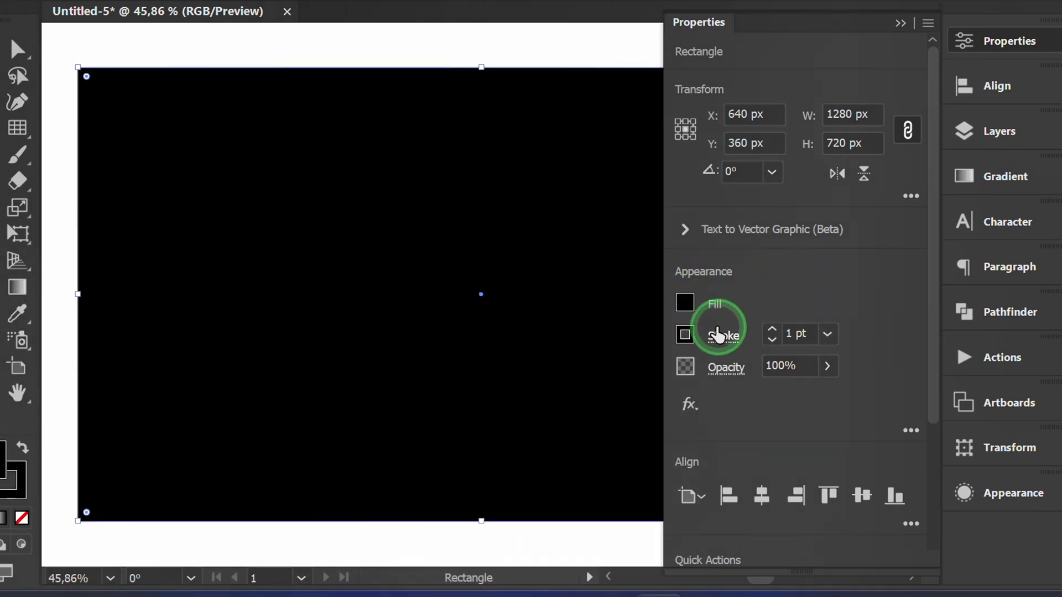
pyautogui.click(686, 335)
pyautogui.click(445, 131)
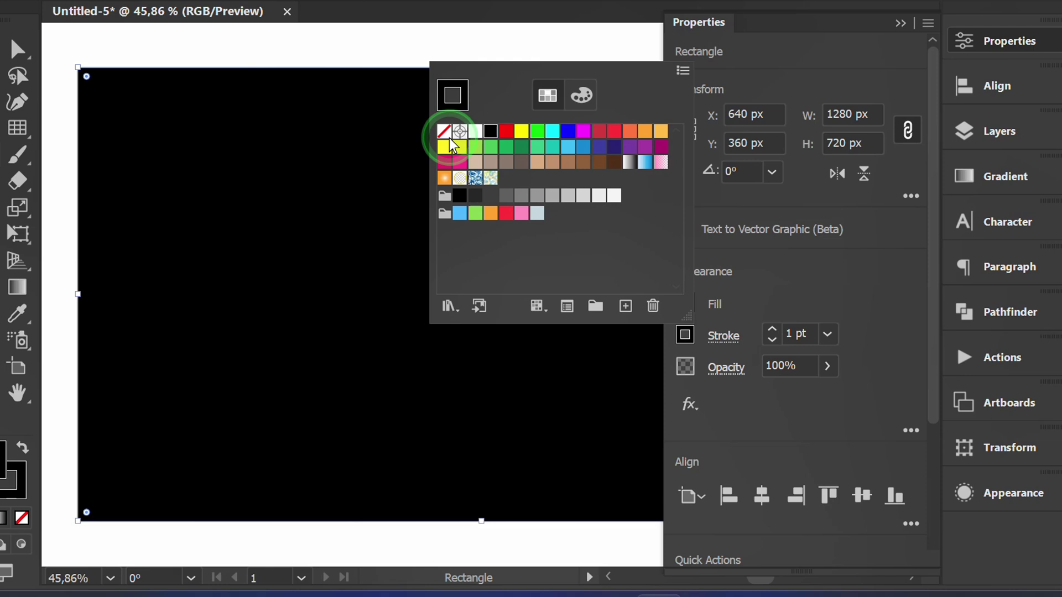
pyautogui.click(719, 266)
pyautogui.click(797, 285)
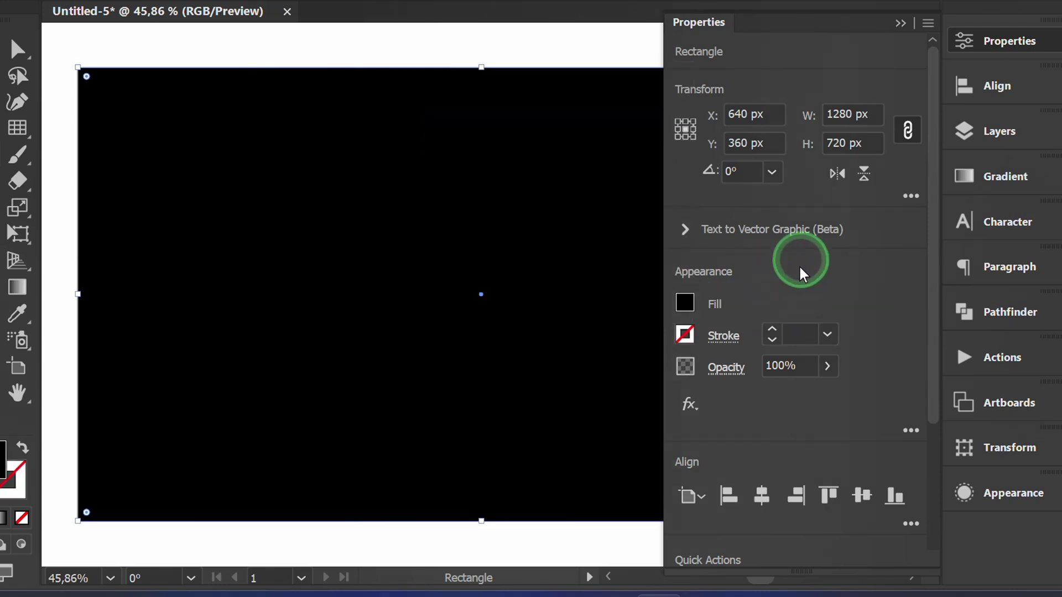
pyautogui.click(901, 25)
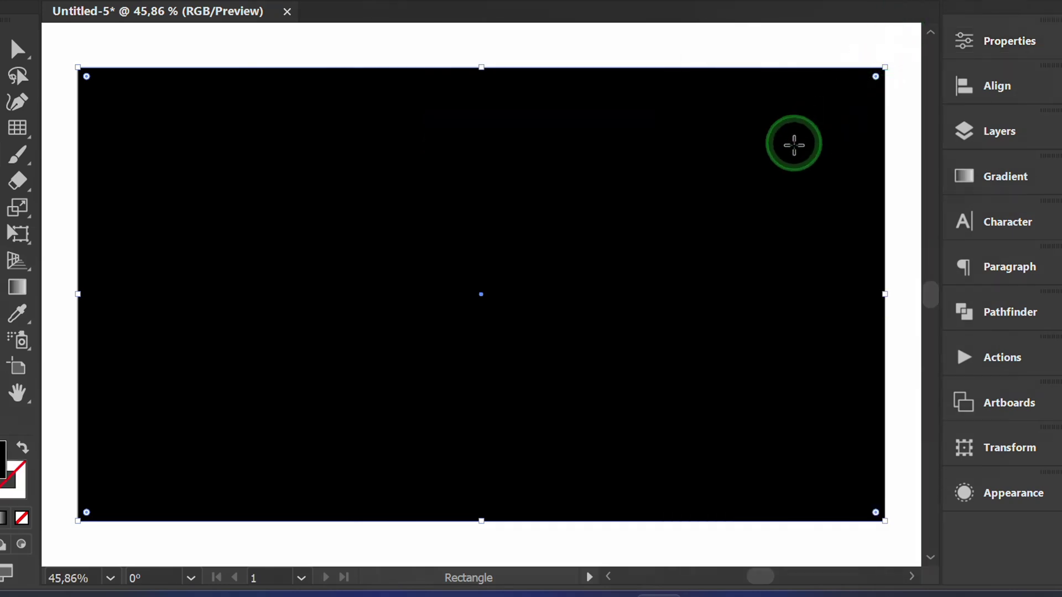
# Draw a 1000 × 1000 px rectangular grid with 50 horizontal and 50 vertical dividers.
pyautogui.click(17, 129)
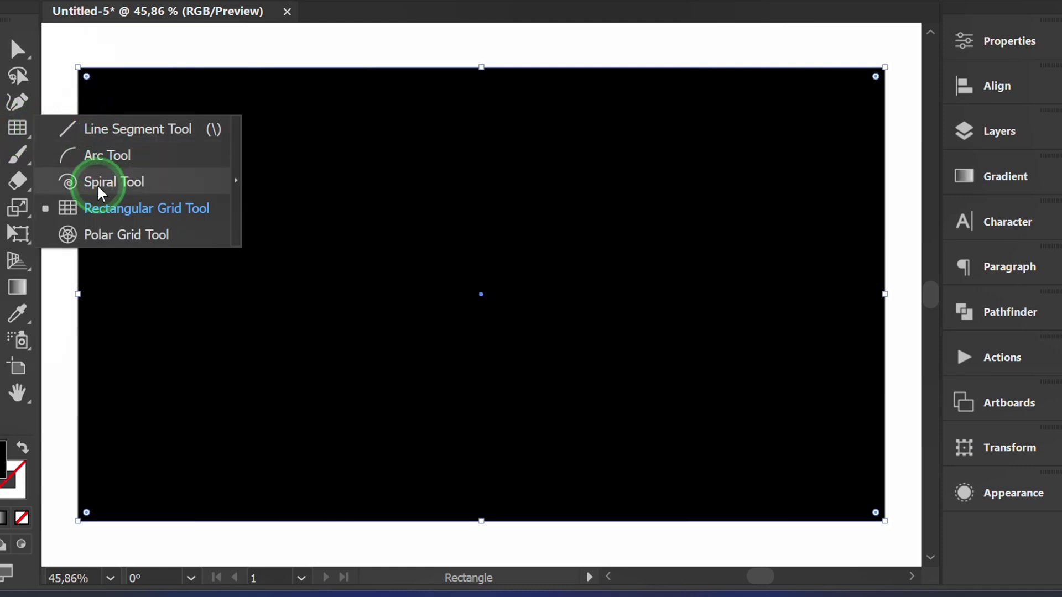
pyautogui.click(109, 208)
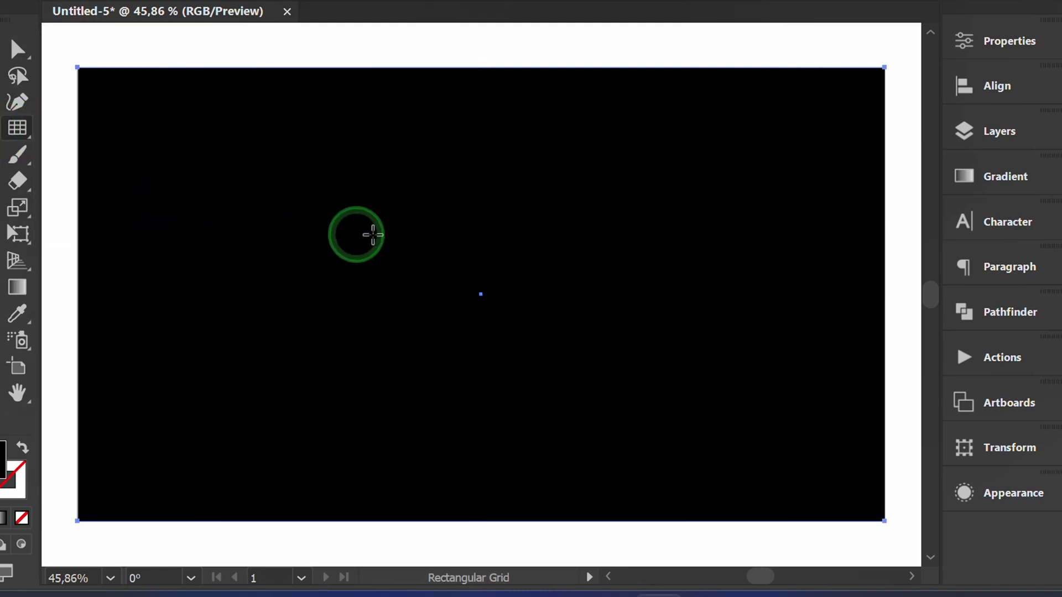
pyautogui.click(407, 217)
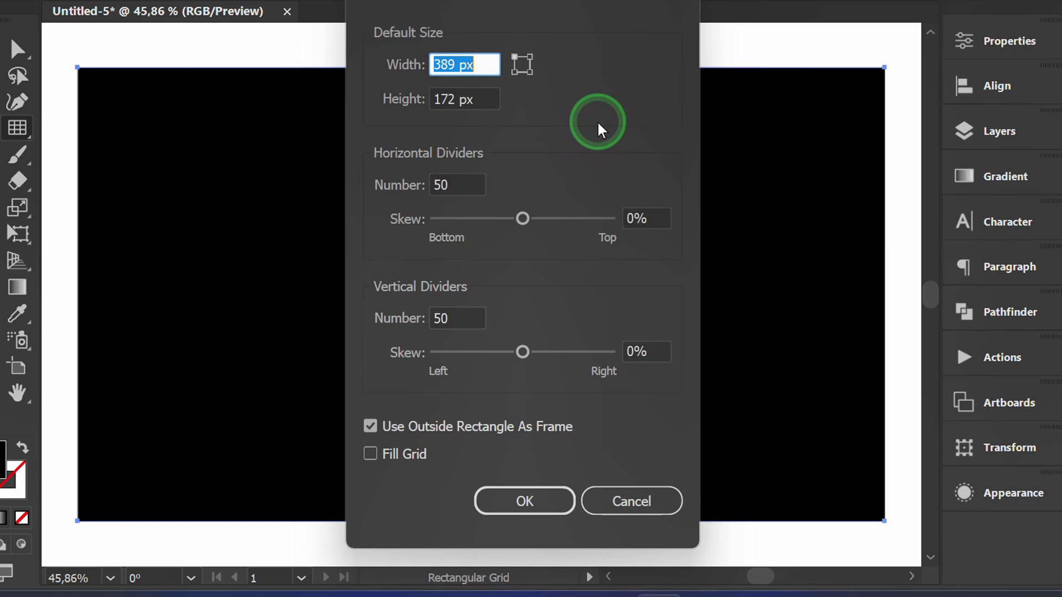
pyautogui.write('1000')
pyautogui.press('Tab')
pyautogui.write('1000')
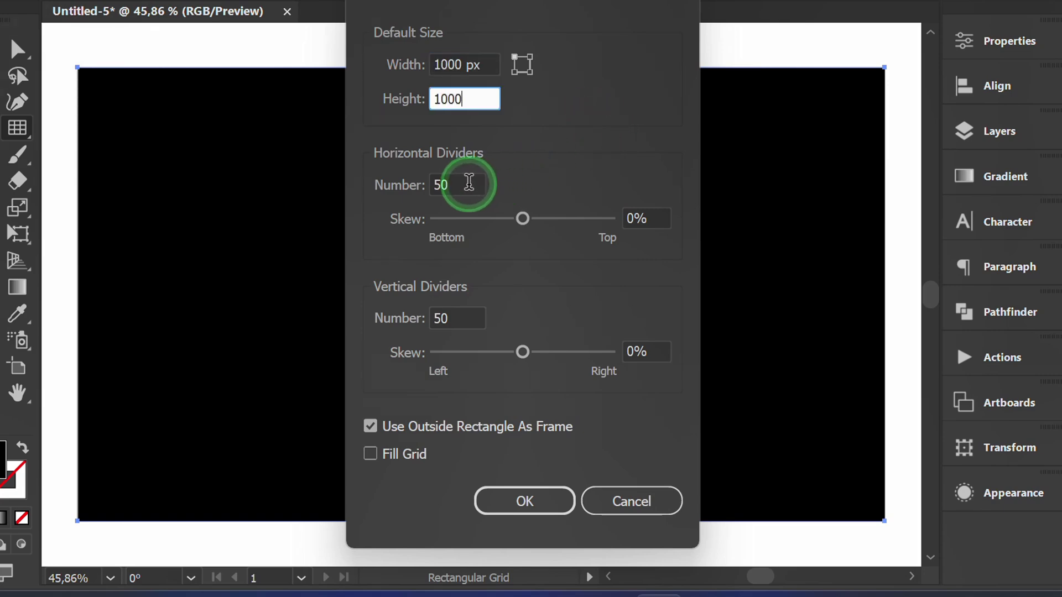
pyautogui.press('Tab')
pyautogui.click(470, 316)
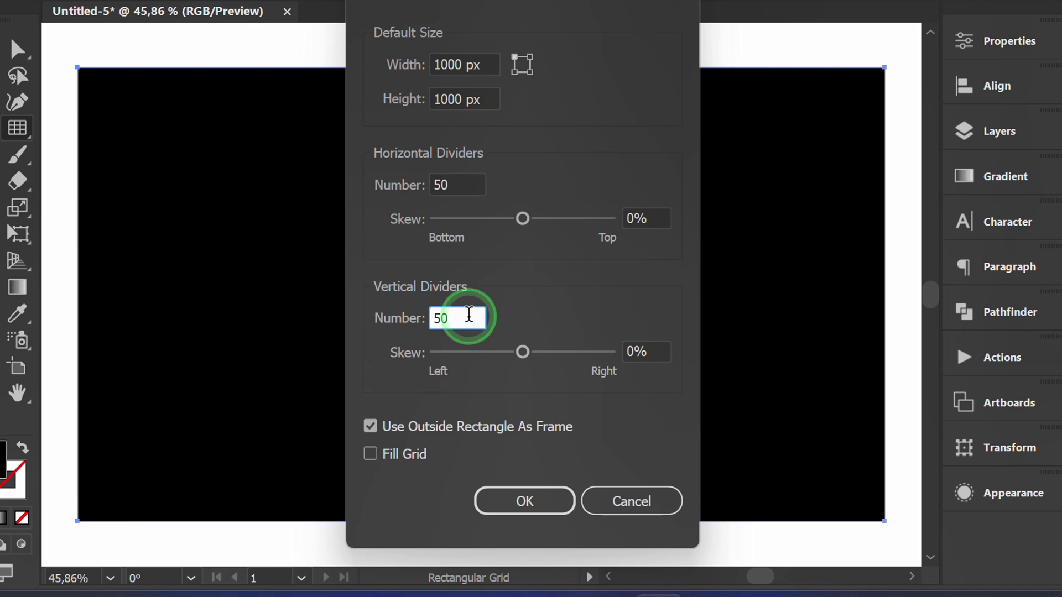
pyautogui.click(522, 502)
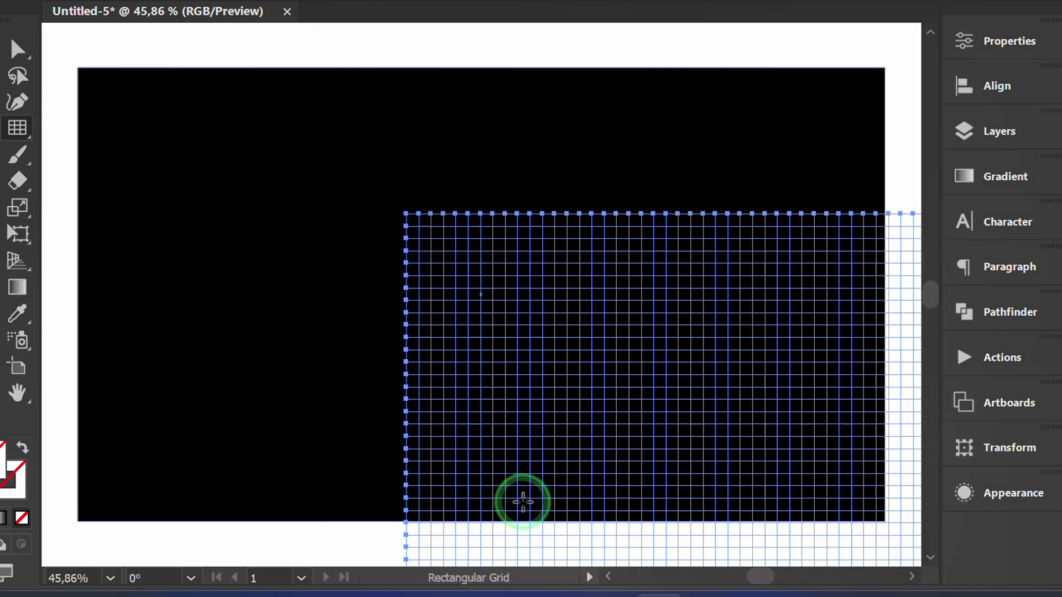
# Centre the grid horizontally and vertically on the artboard.
pyautogui.click(982, 92)
pyautogui.click(736, 127)
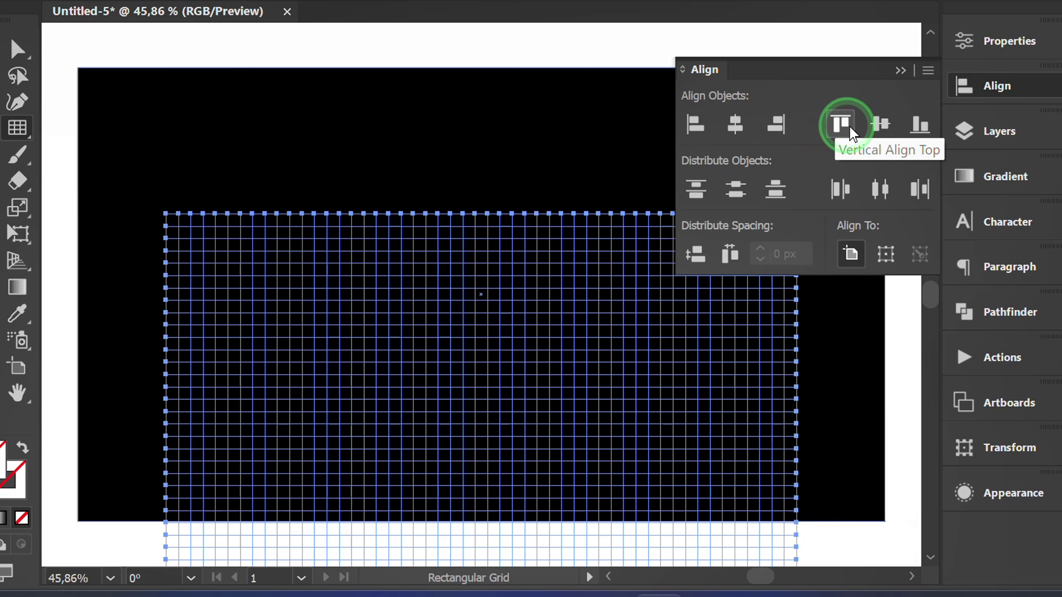
pyautogui.click(879, 121)
pyautogui.click(900, 71)
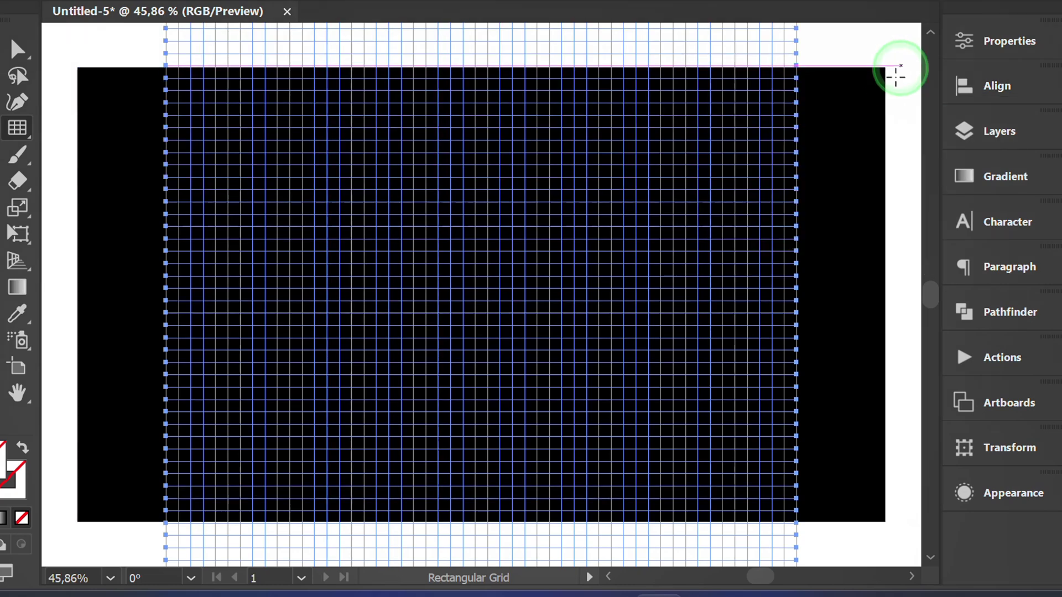
# Colour the grid lines white with a 1 pt stroke and no fill.
pyautogui.click(984, 43)
pyautogui.click(686, 335)
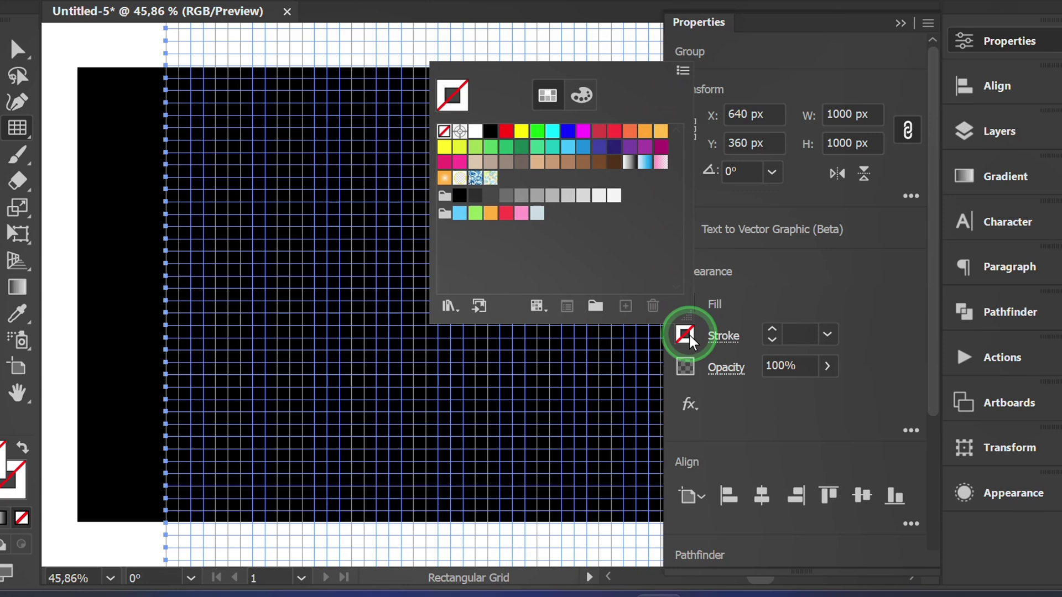
pyautogui.click(478, 133)
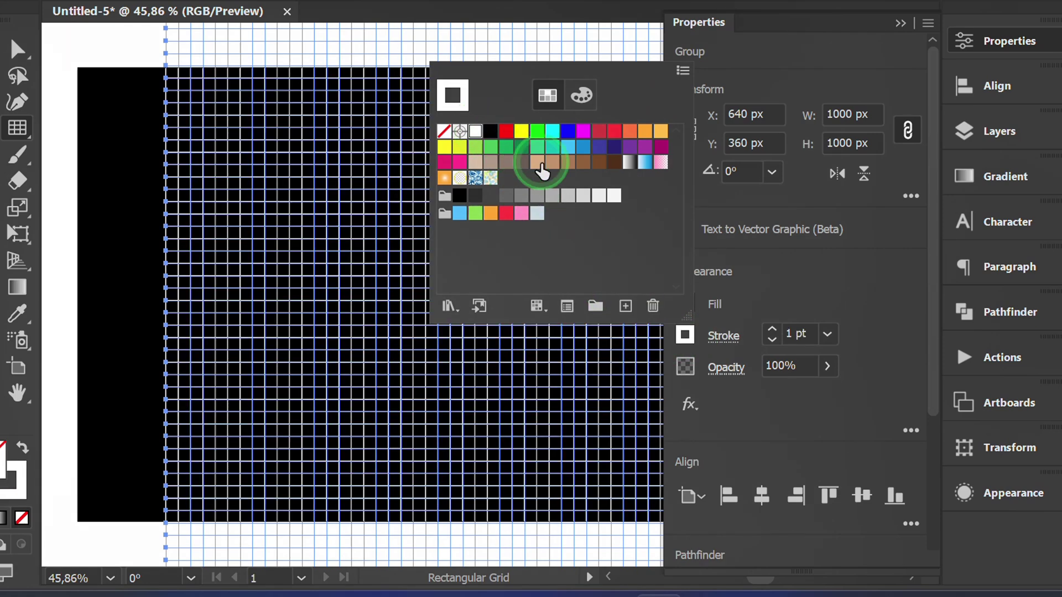
pyautogui.click(827, 269)
pyautogui.click(887, 41)
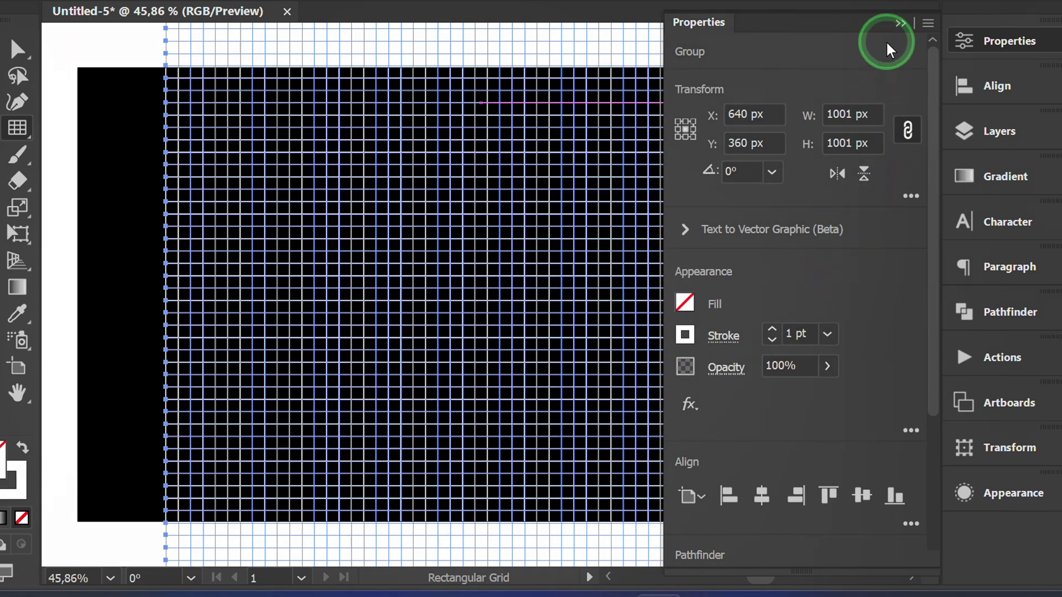
pyautogui.scroll(-1, 464, 261)
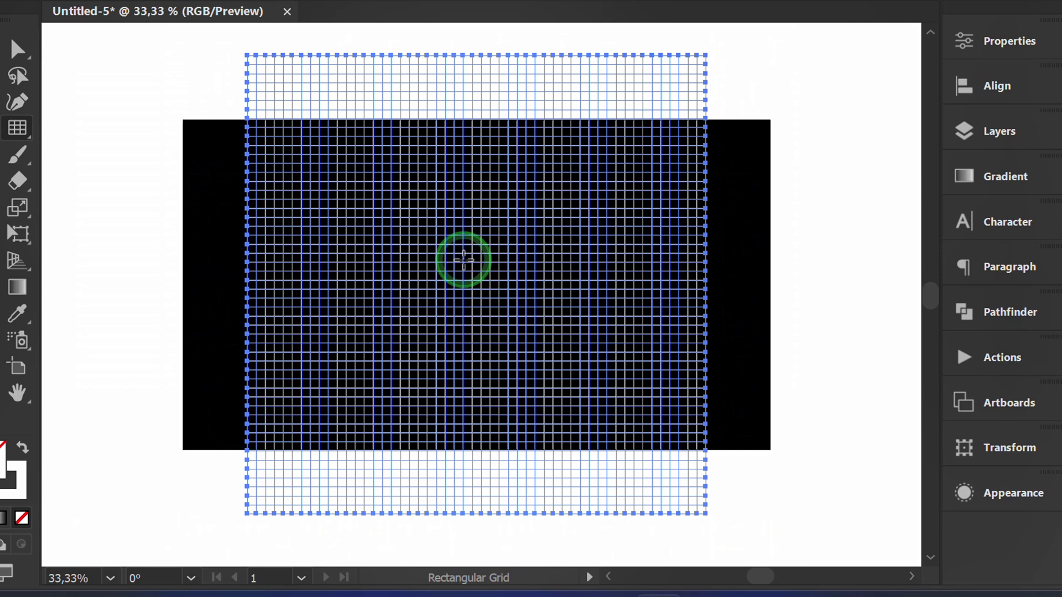
# Scale the grid uniformly to 155% with Transform > Scale.
pyautogui.rightClick(432, 227)
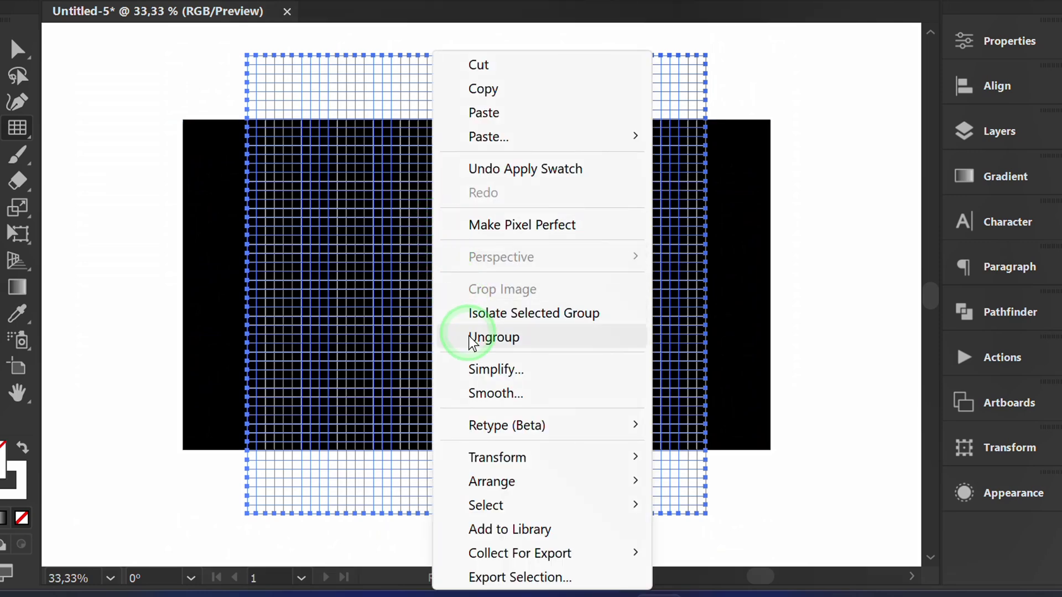
pyautogui.moveTo(498, 457)
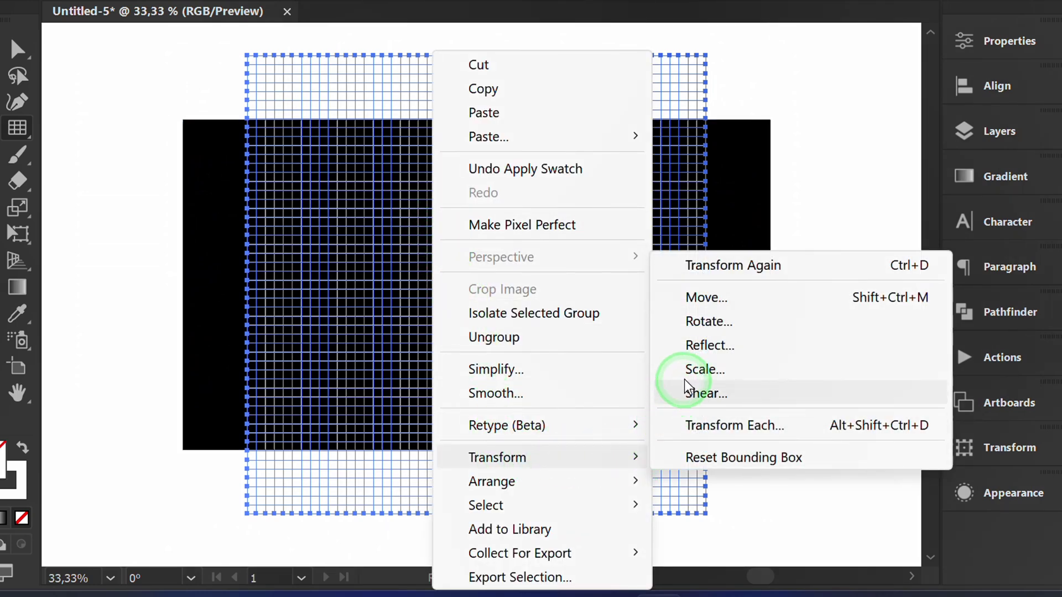
pyautogui.click(742, 369)
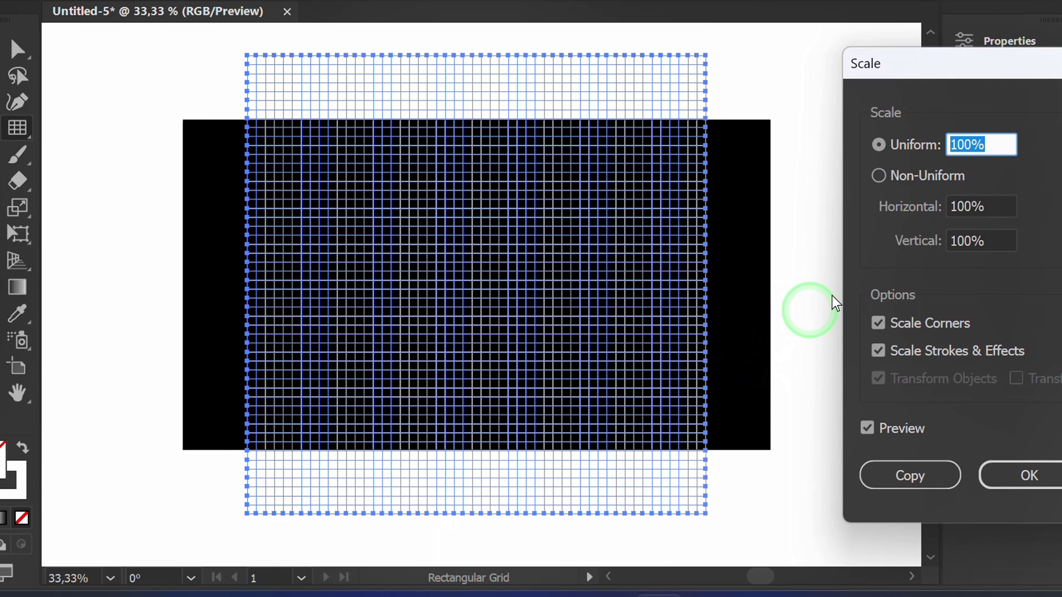
pyautogui.moveTo(1002, 66); pyautogui.dragTo(767, 75)
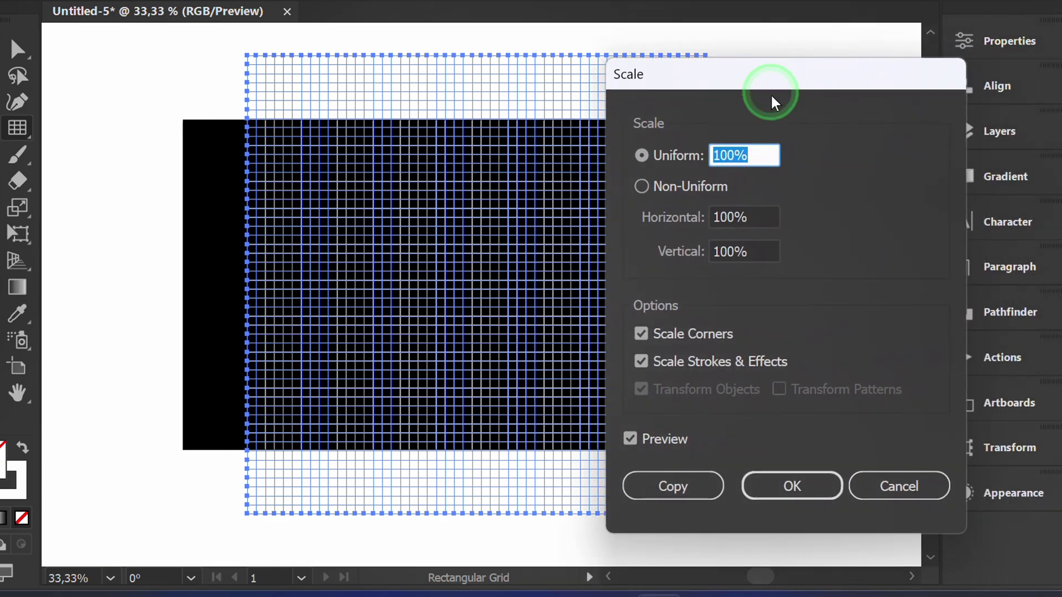
pyautogui.click(758, 159)
pyautogui.scroll(9, 760, 156)
pyautogui.scroll(15, 764, 156)
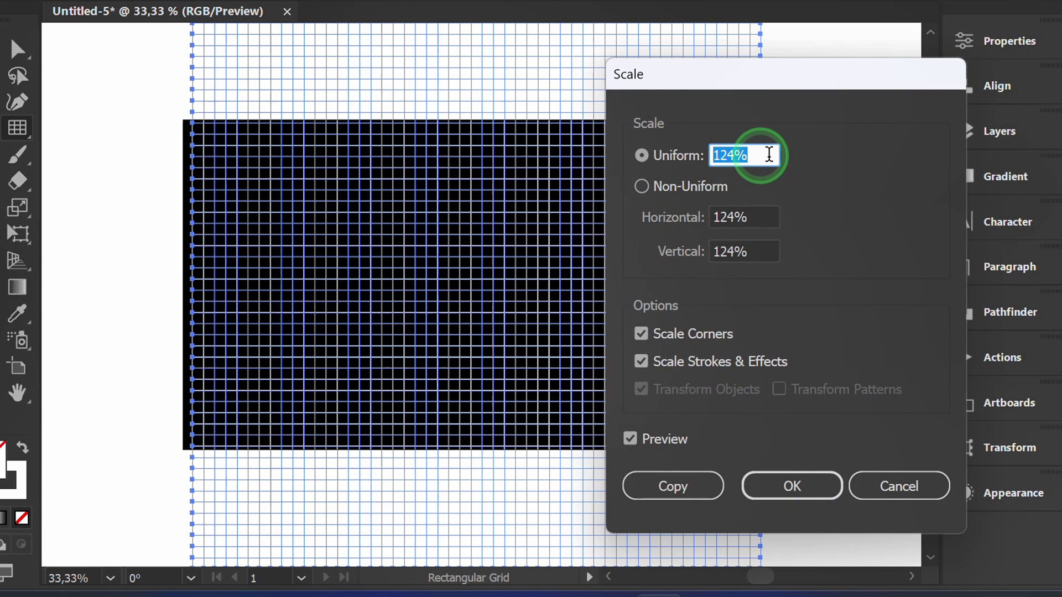
pyautogui.scroll(6, 772, 156)
pyautogui.scroll(14, 770, 156)
pyautogui.scroll(6, 772, 155)
pyautogui.scroll(4, 773, 156)
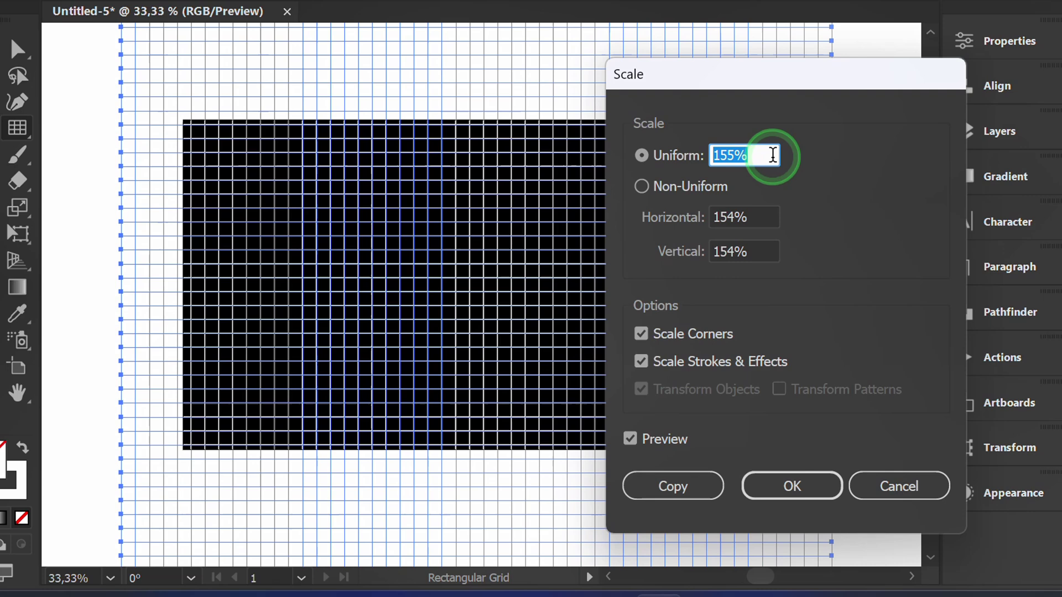
pyautogui.scroll(1, 773, 155)
pyautogui.moveTo(774, 76)
pyautogui.mouseDown()
pyautogui.moveTo(1006, 87)
pyautogui.moveTo(751, 59)
pyautogui.mouseUp()
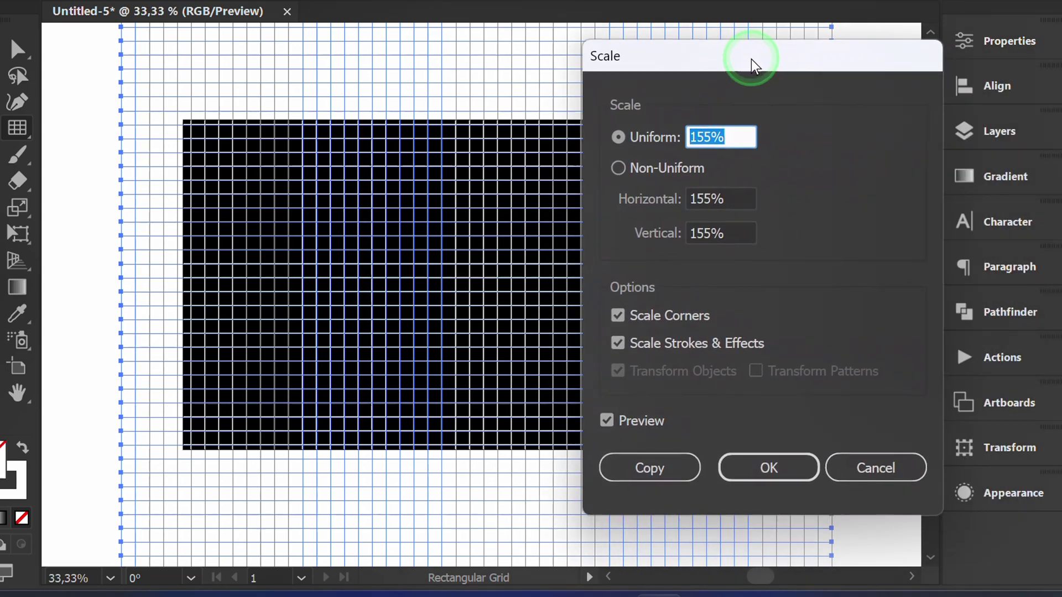
pyautogui.click(766, 467)
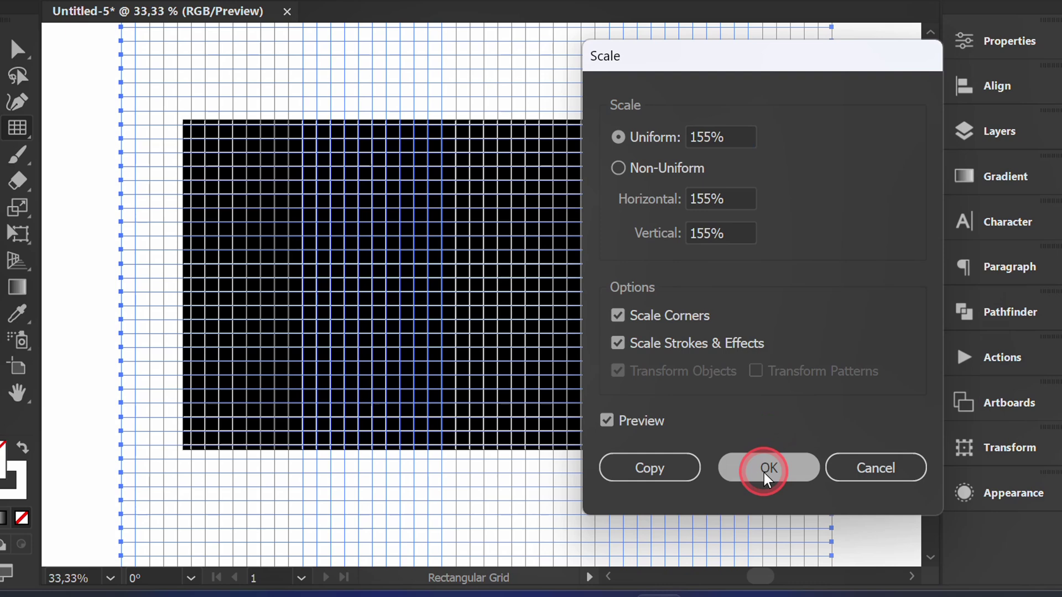
# Lock Layer 1 and add a new Layer 2.
pyautogui.click(1000, 132)
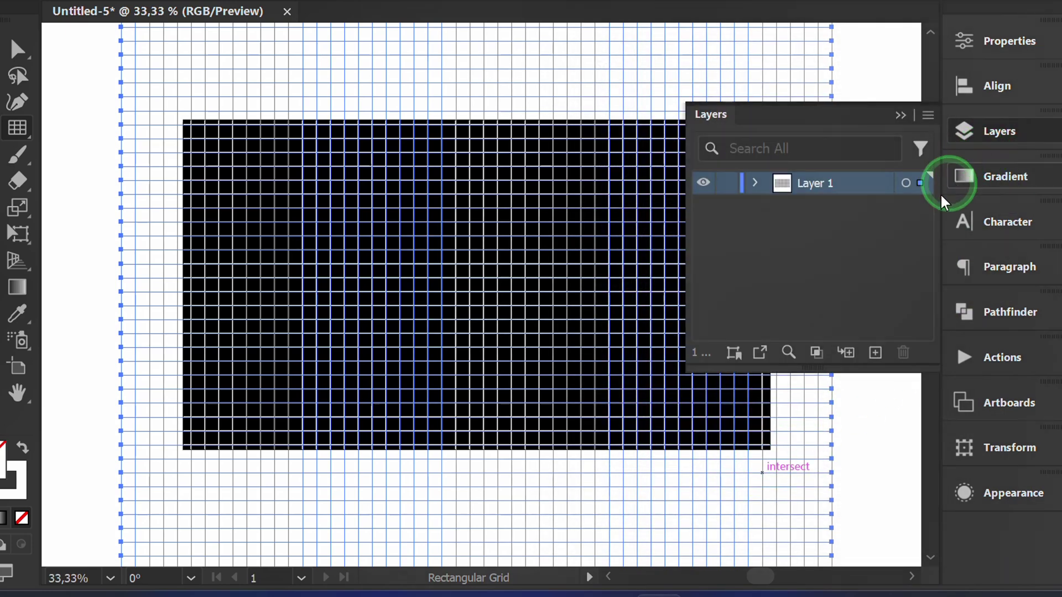
pyautogui.click(727, 183)
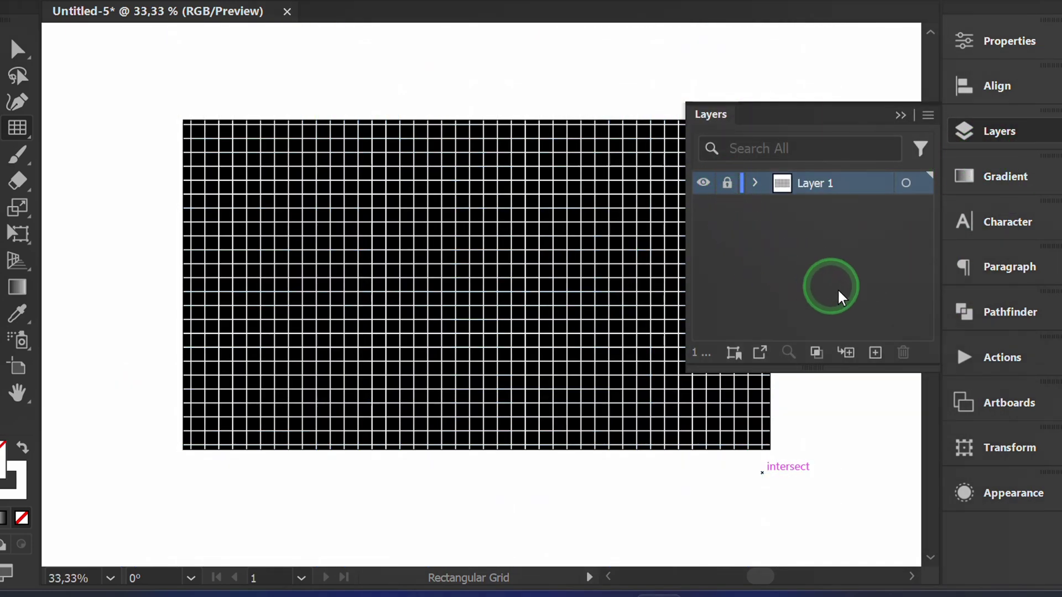
pyautogui.click(876, 354)
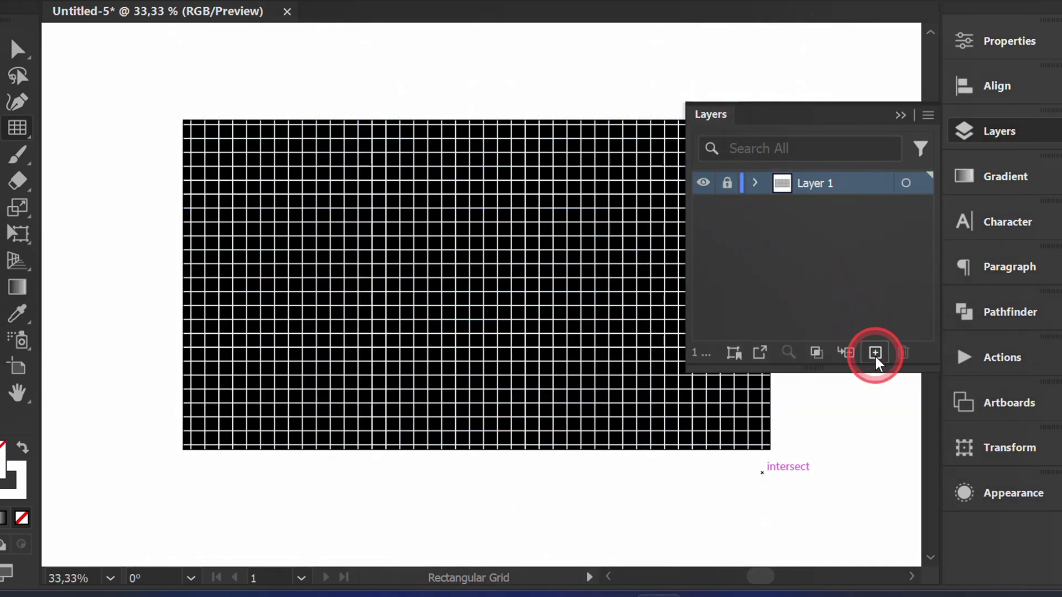
pyautogui.click(900, 114)
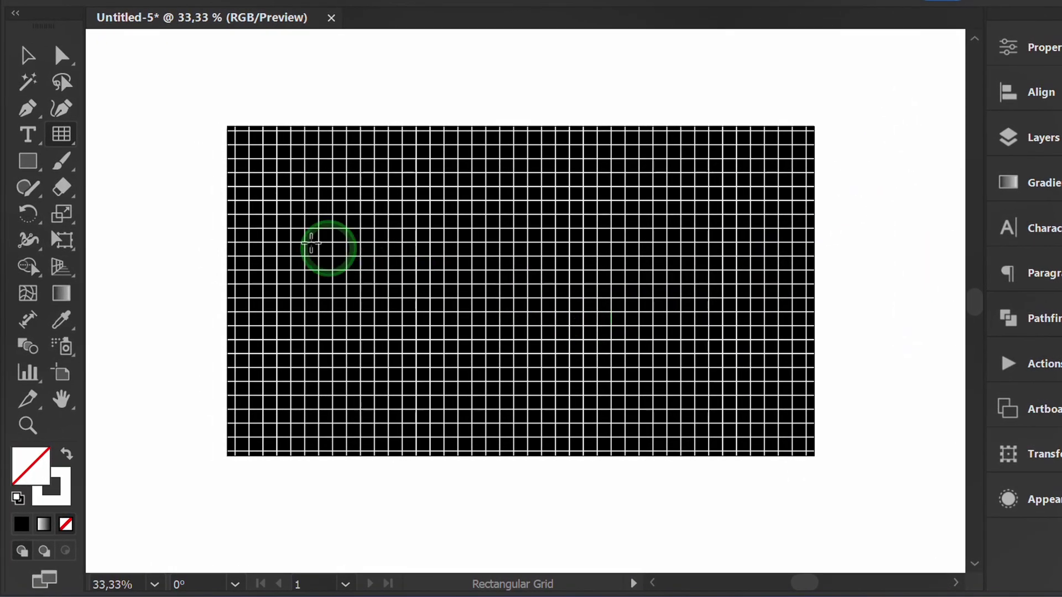
# Draw another 1280 × 720 px rectangle above the grid.
pyautogui.click(28, 162)
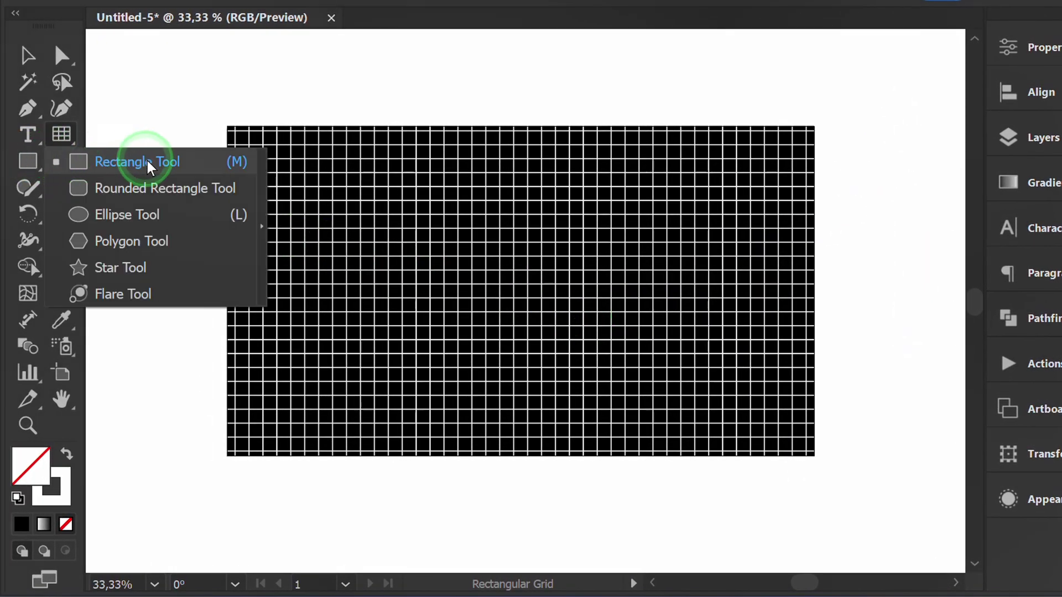
pyautogui.click(146, 159)
pyautogui.click(474, 239)
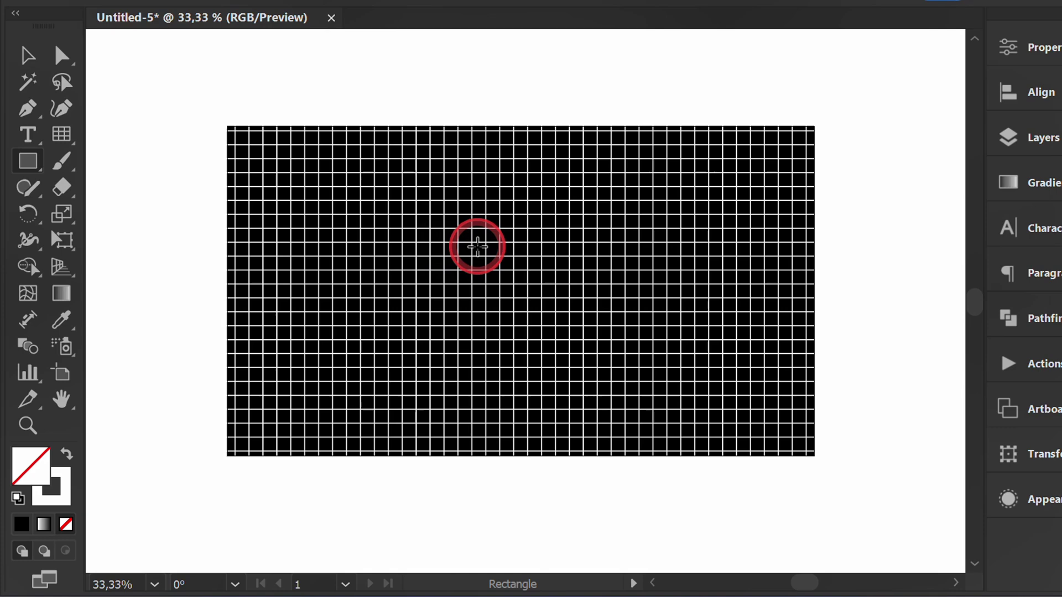
pyautogui.click(579, 216)
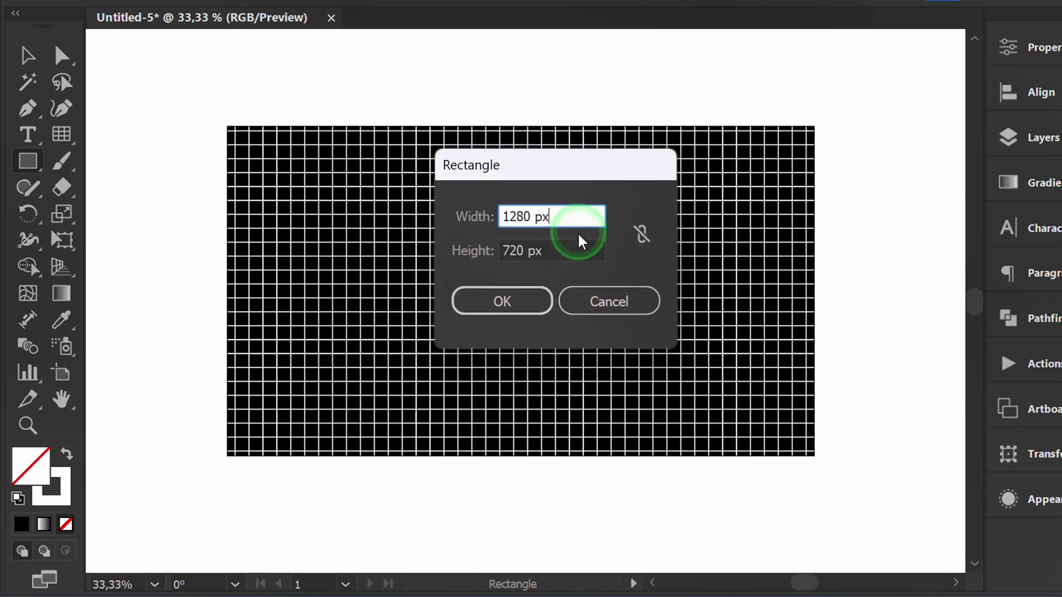
pyautogui.click(579, 249)
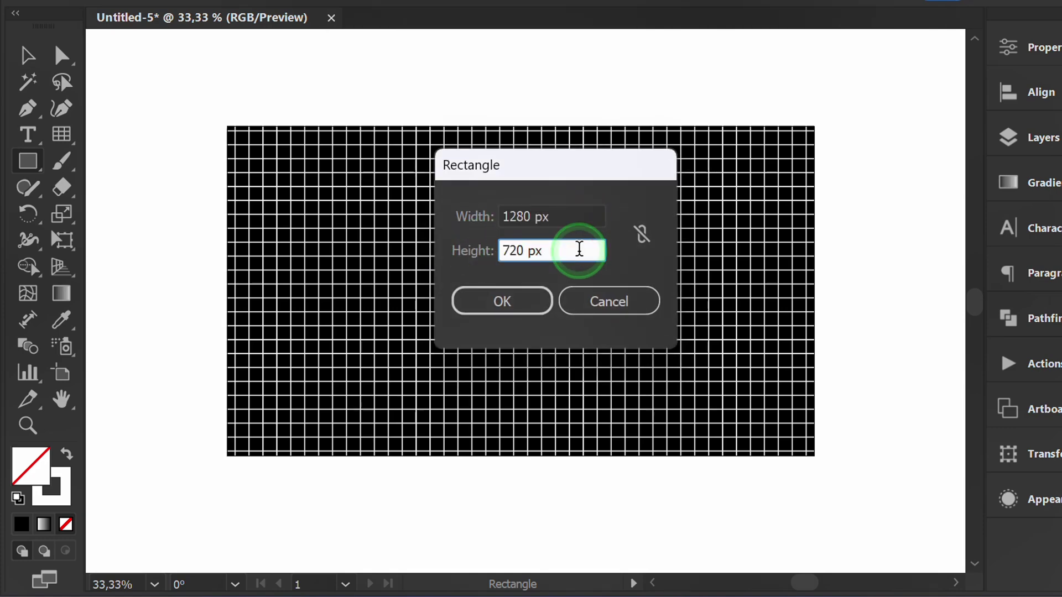
pyautogui.click(492, 302)
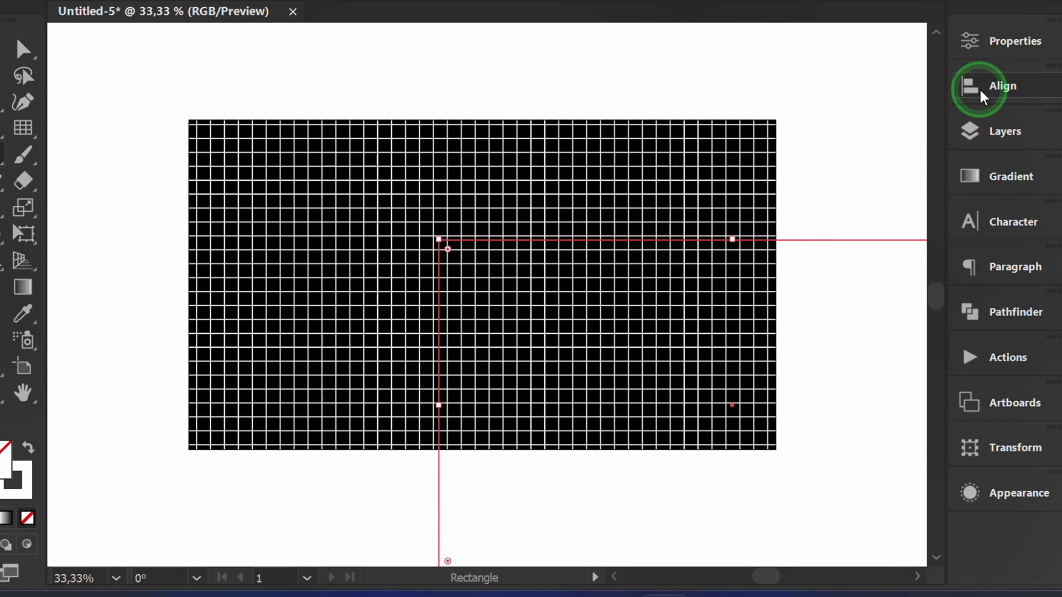
# Centre the new rectangle horizontally and vertically on the artboard.
pyautogui.click(972, 86)
pyautogui.click(741, 124)
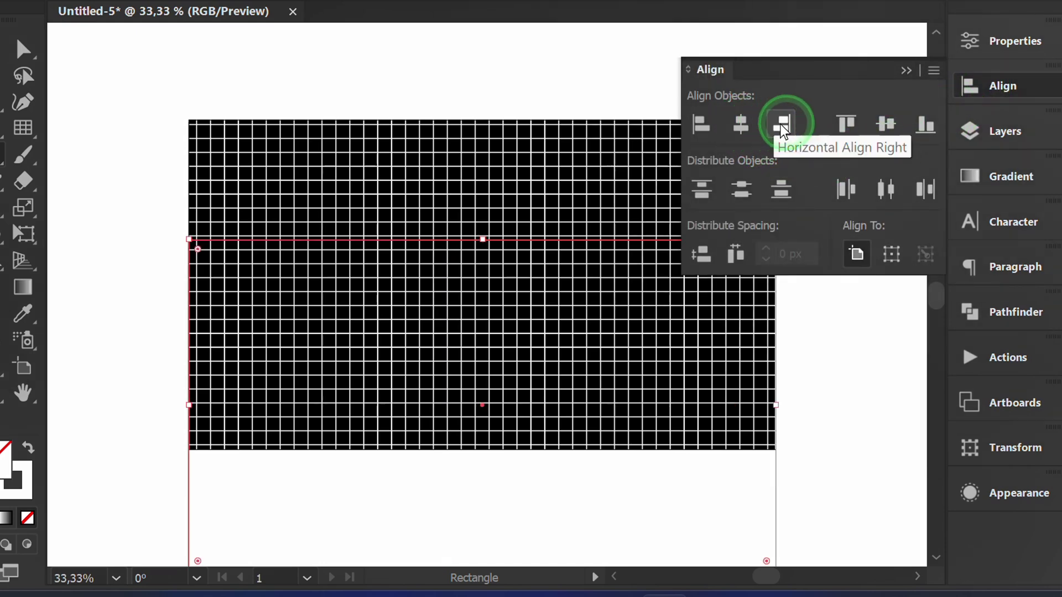
pyautogui.click(886, 123)
pyautogui.click(907, 77)
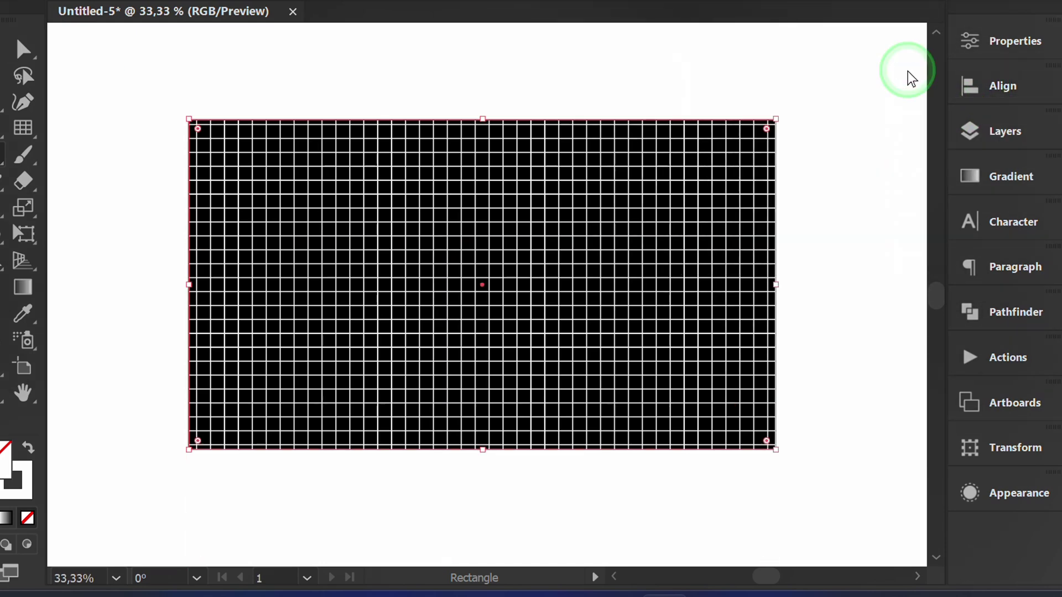
# Change the top rectangle's blend mode from Normal to Multiply.
pyautogui.click(993, 43)
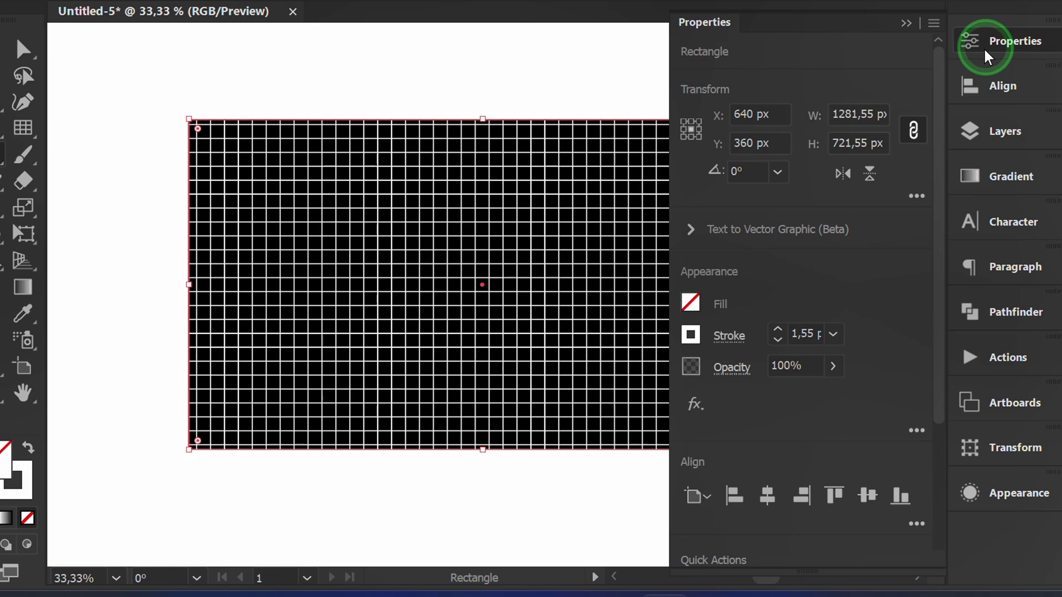
pyautogui.click(729, 371)
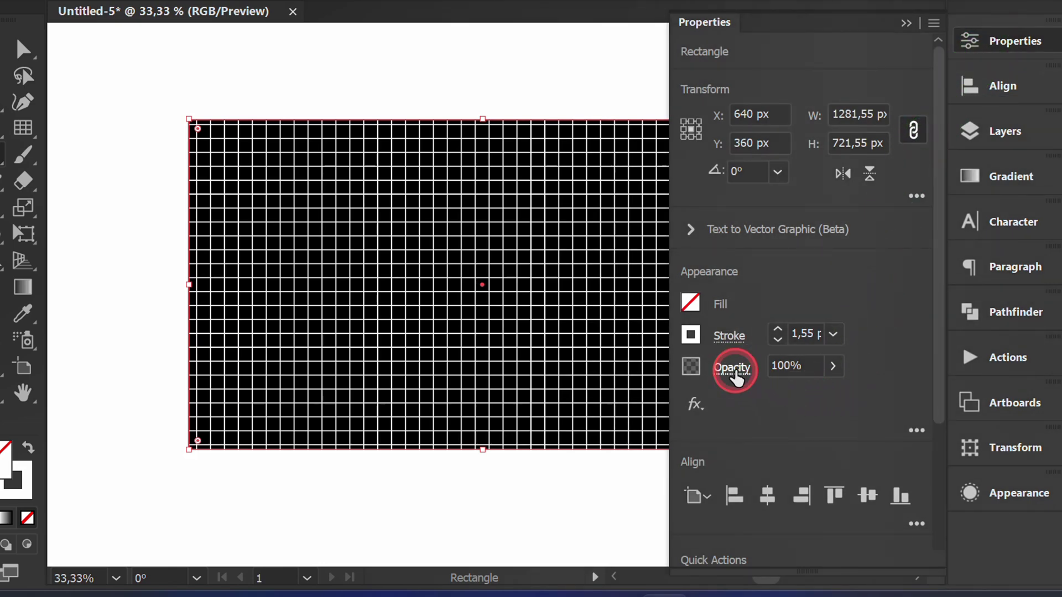
pyautogui.click(576, 408)
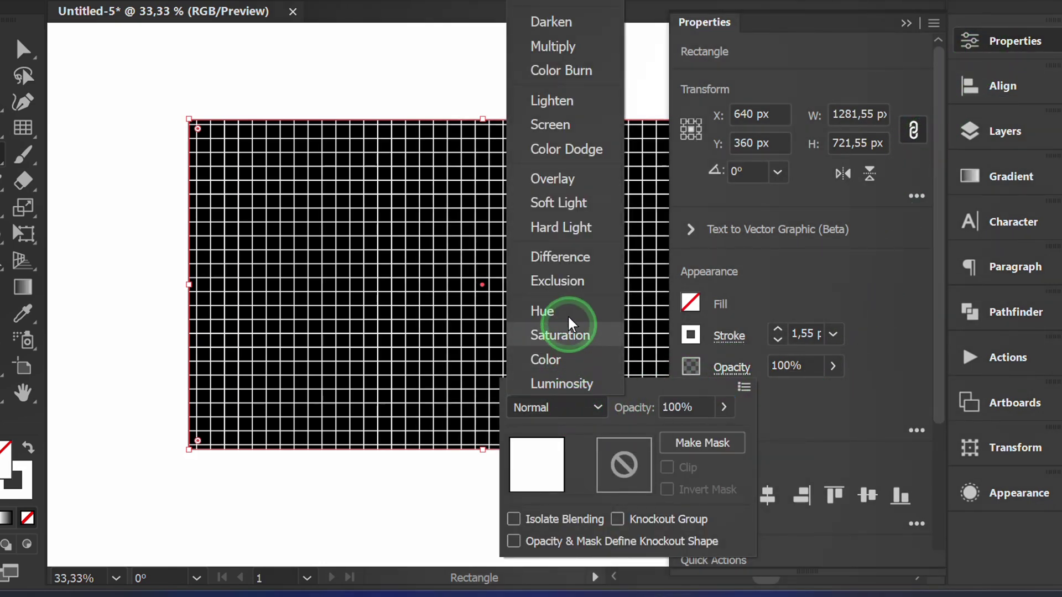
pyautogui.click(597, 42)
pyautogui.click(765, 266)
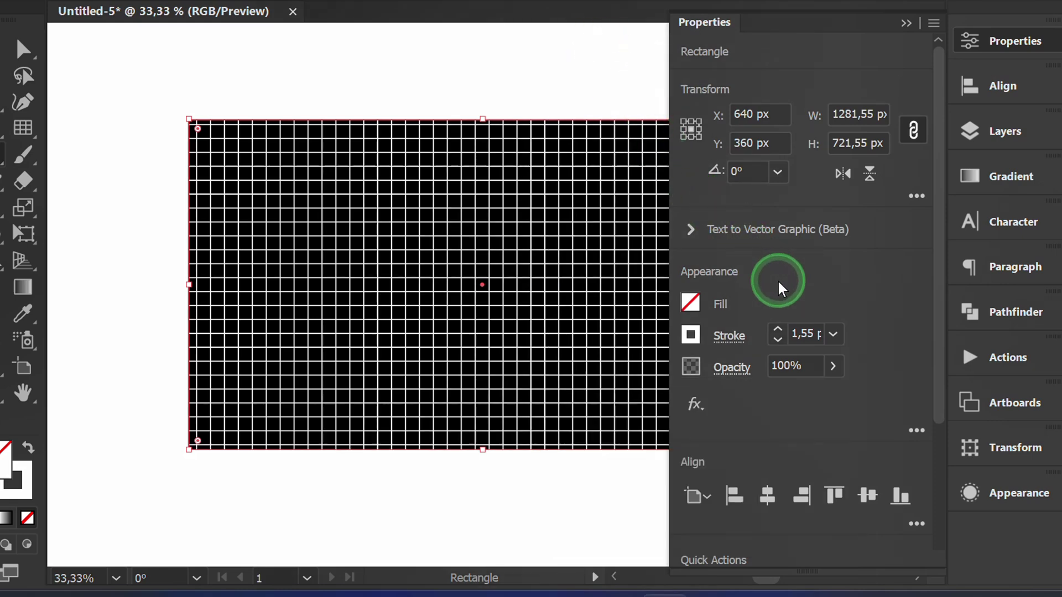
# Set the overlay rectangle's stroke to None and fill it with the White, Black gradient.
pyautogui.click(689, 341)
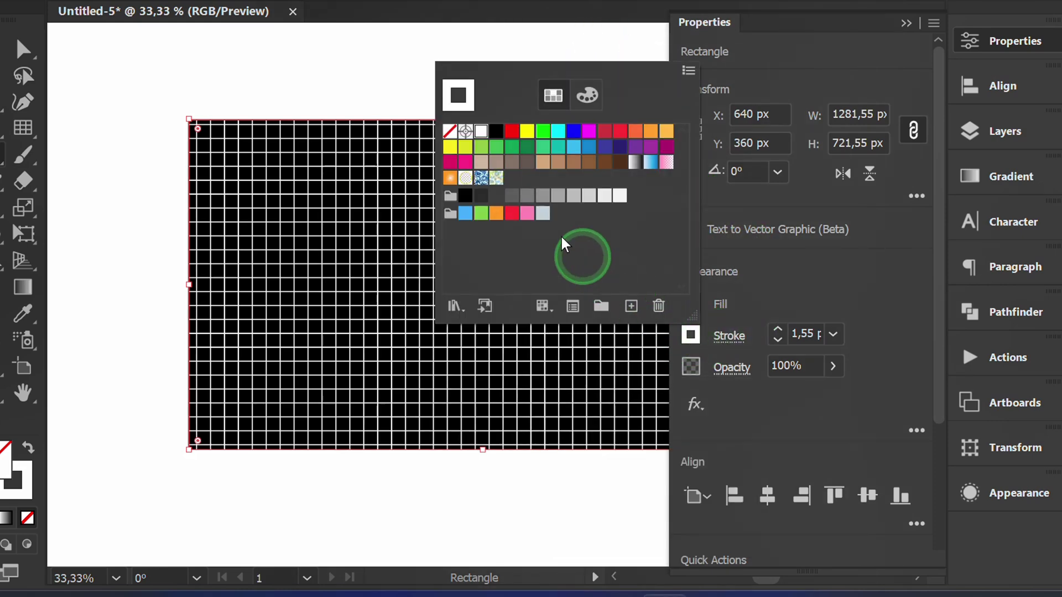
pyautogui.click(450, 131)
pyautogui.click(781, 284)
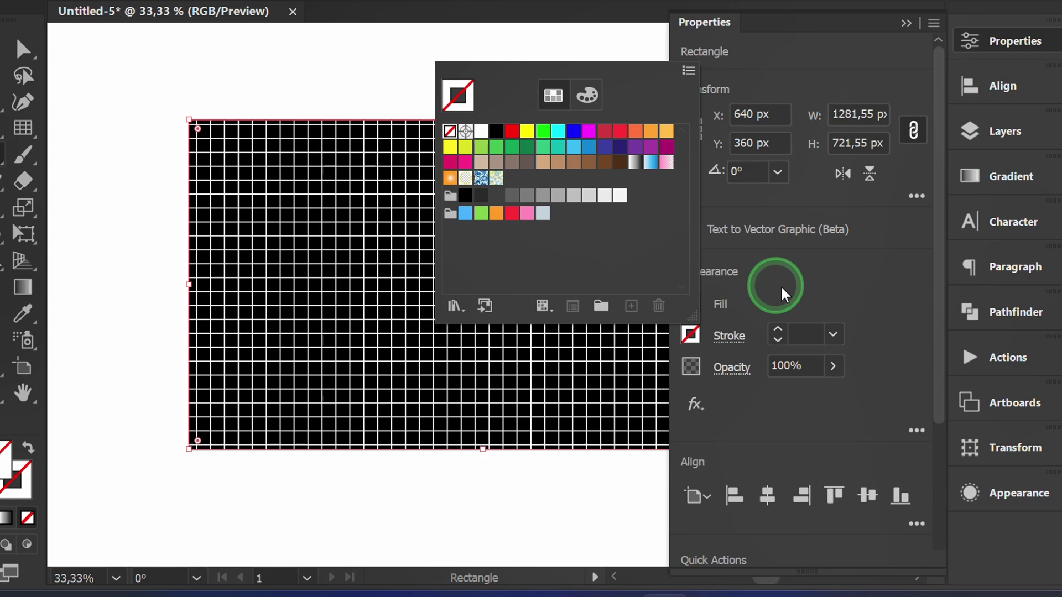
pyautogui.click(693, 303)
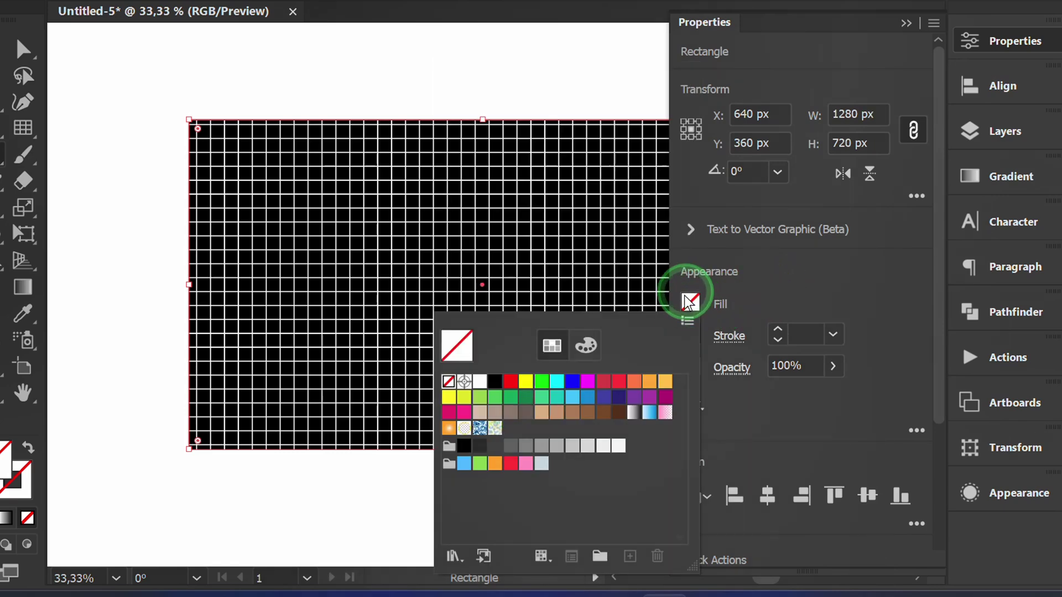
pyautogui.click(631, 415)
pyautogui.click(801, 282)
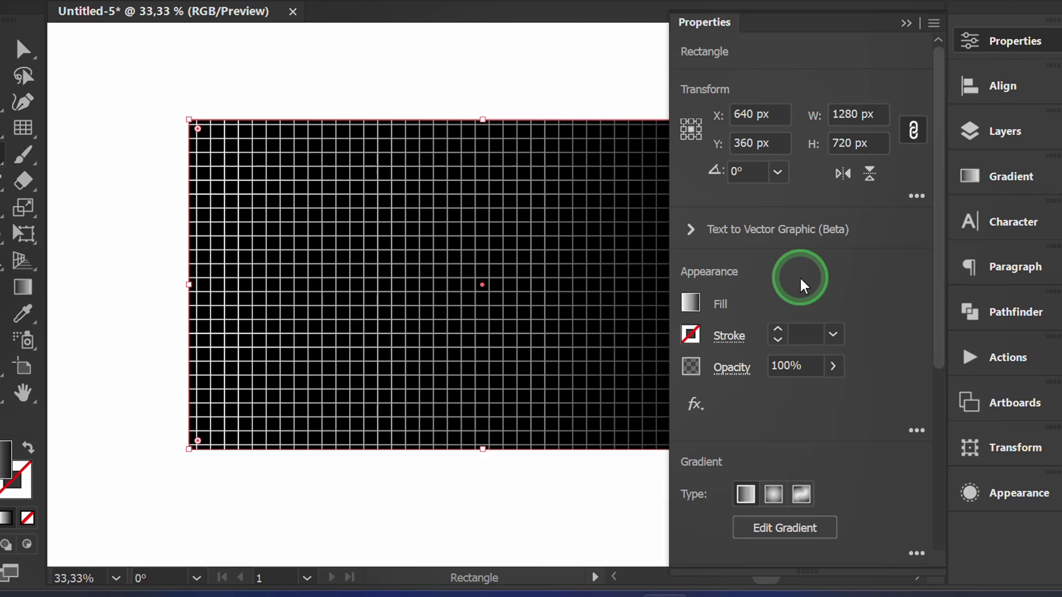
pyautogui.click(905, 25)
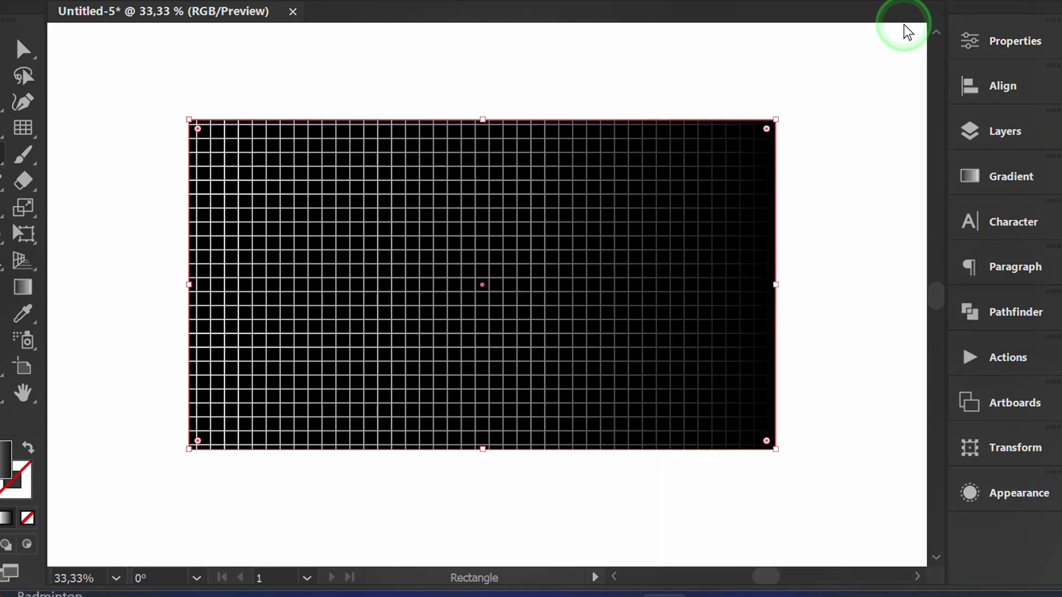
# Colour the gradient's end stops cyan and magenta.
pyautogui.click(1009, 176)
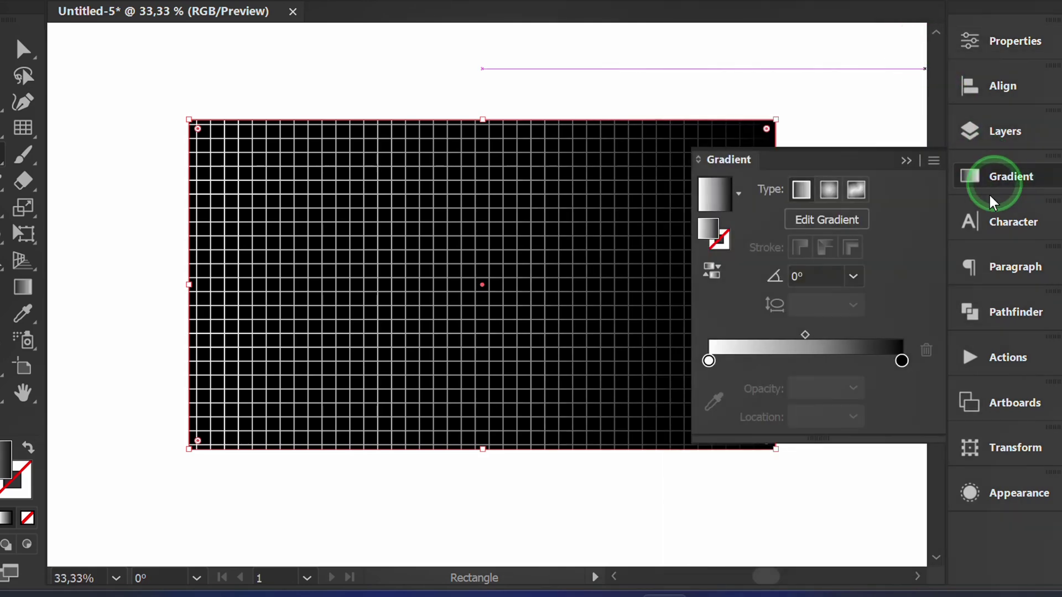
pyautogui.click(840, 392)
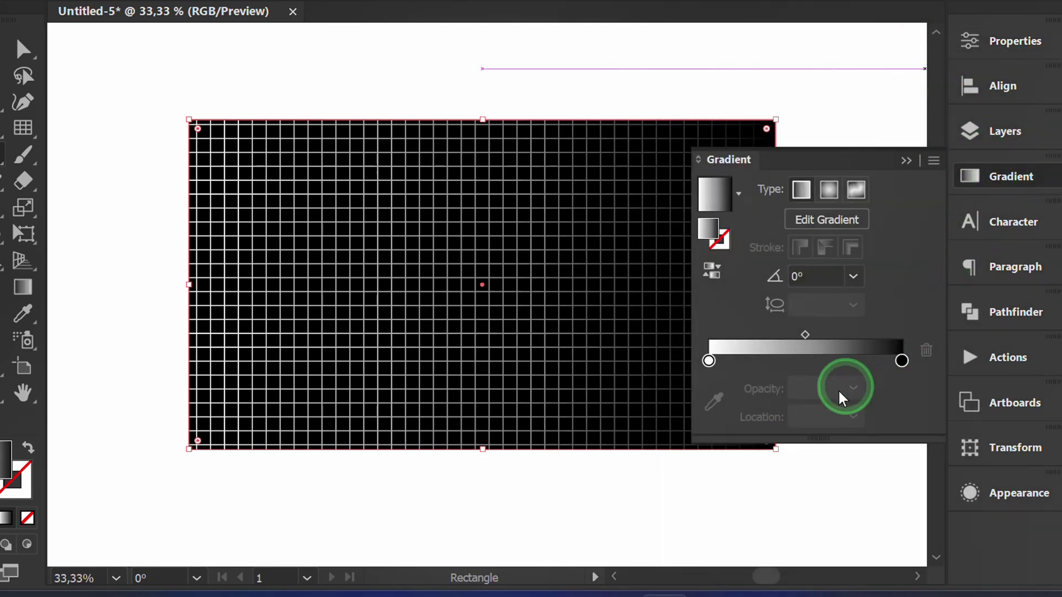
pyautogui.doubleClick(708, 362)
pyautogui.click(731, 136)
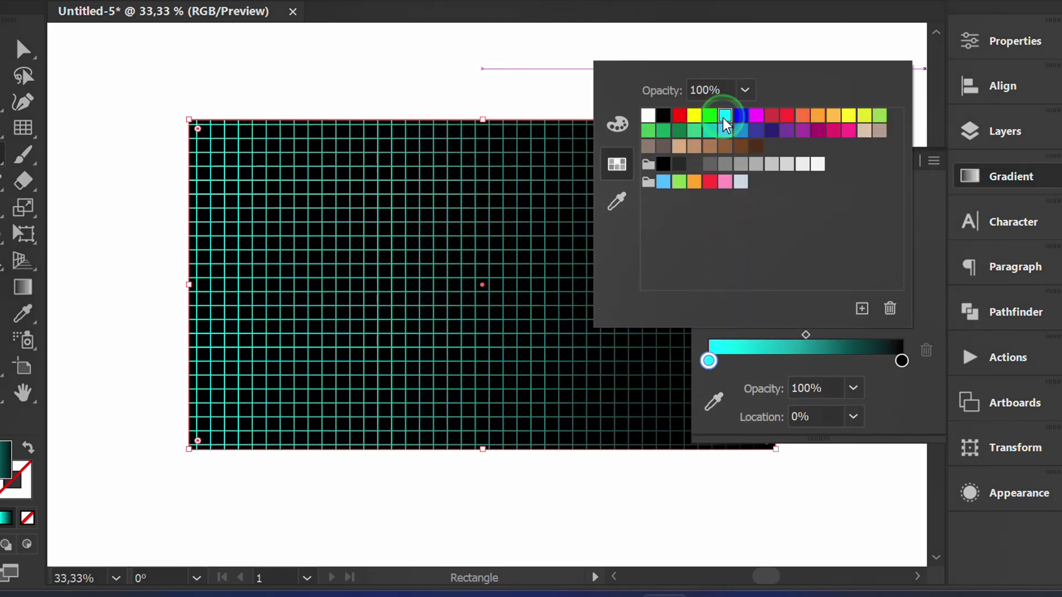
pyautogui.click(901, 408)
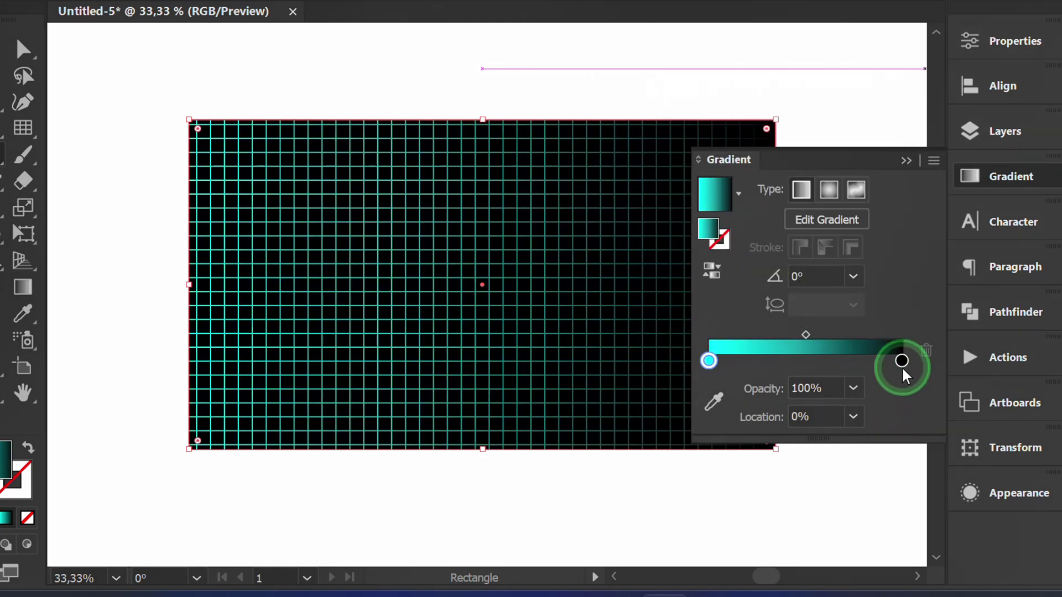
pyautogui.doubleClick(902, 361)
pyautogui.click(755, 115)
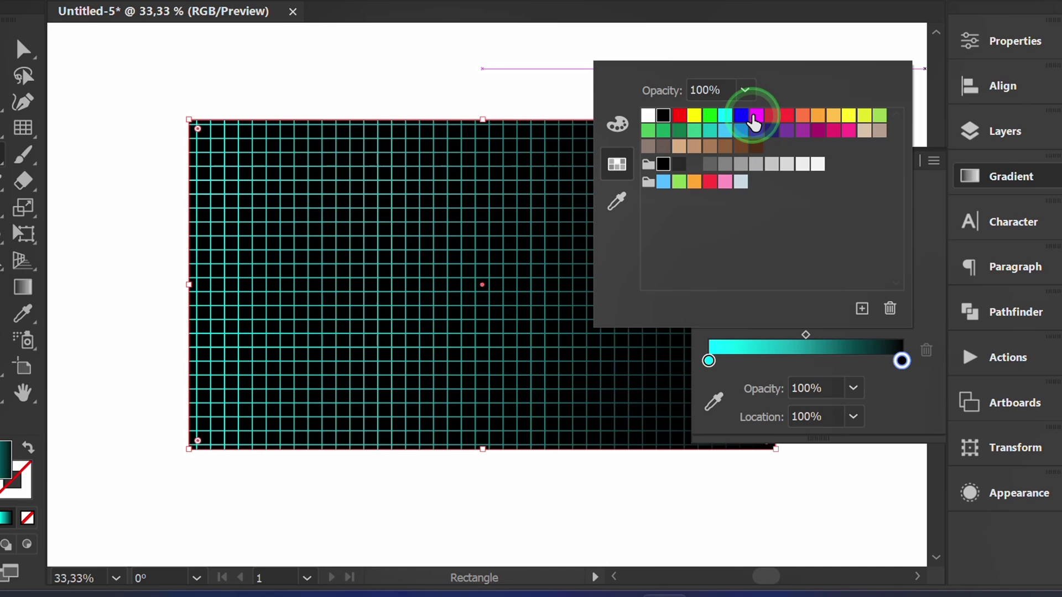
pyautogui.click(900, 401)
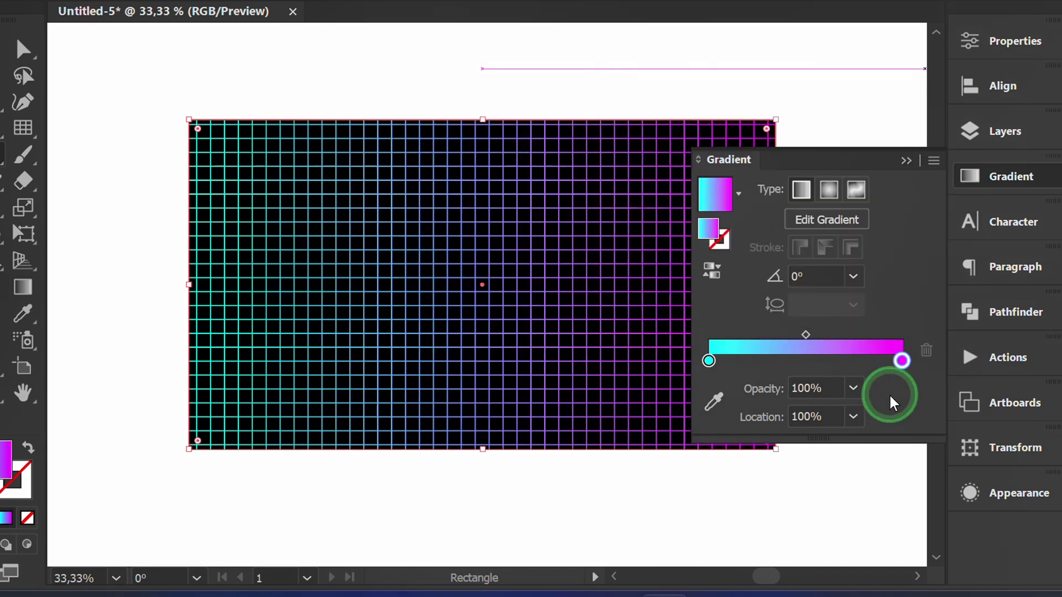
# Add a green stop at the gradient's start.
pyautogui.moveTo(709, 360)
pyautogui.mouseDown()
pyautogui.moveTo(764, 361)
pyautogui.moveTo(710, 361)
pyautogui.mouseUp()
pyautogui.click(721, 360)
pyautogui.doubleClick(710, 361)
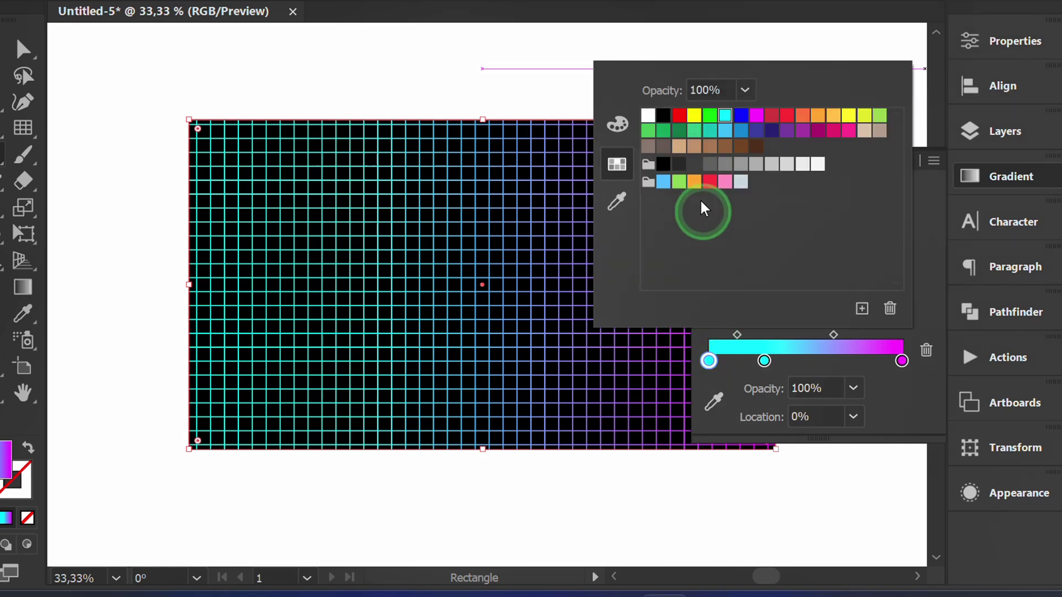
pyautogui.click(695, 130)
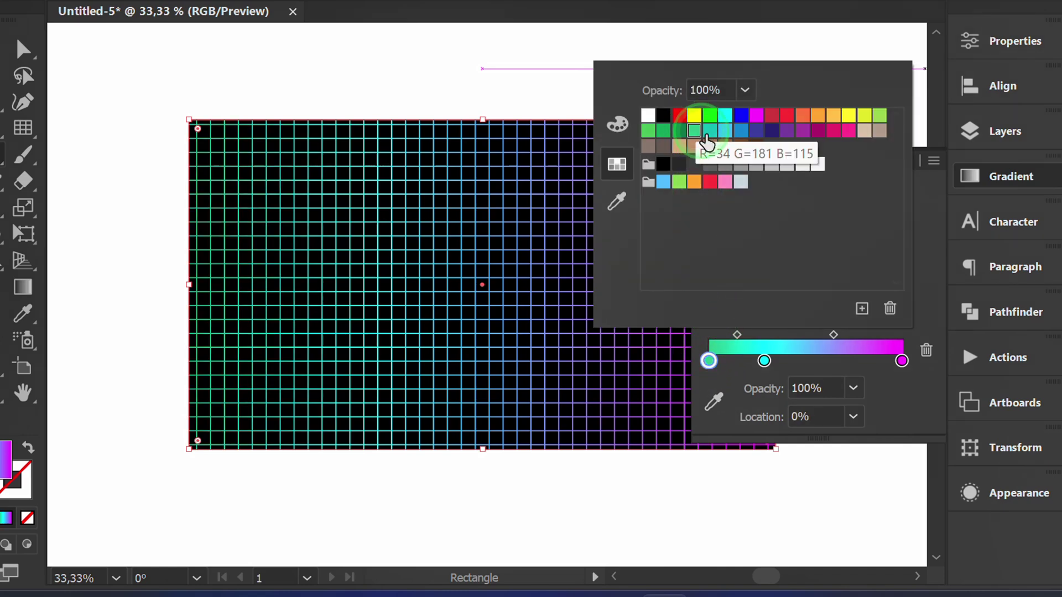
pyautogui.click(892, 399)
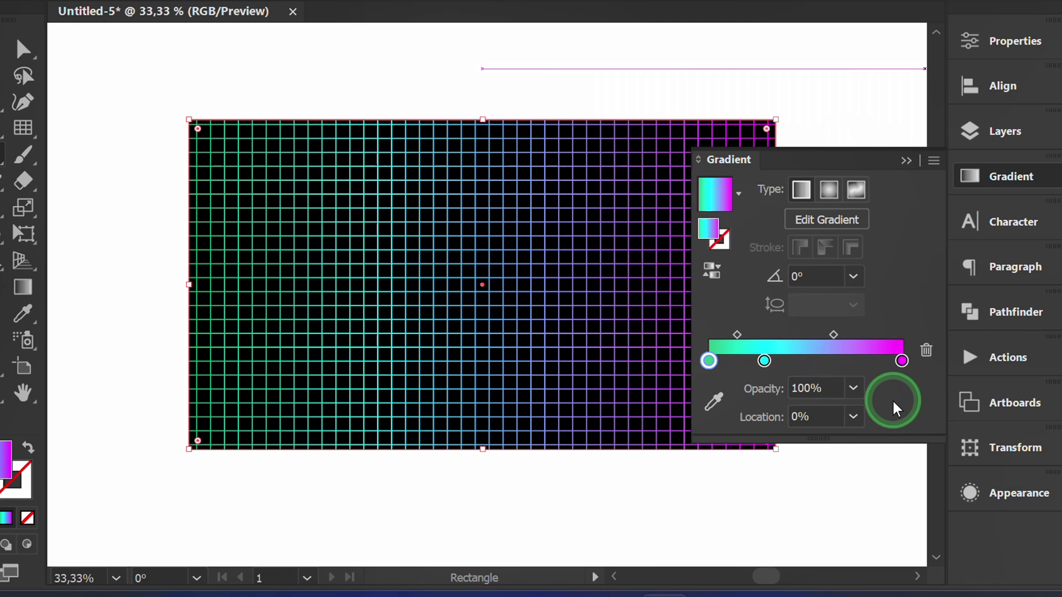
# Move the middle cyan stop to 35% location.
pyautogui.click(763, 361)
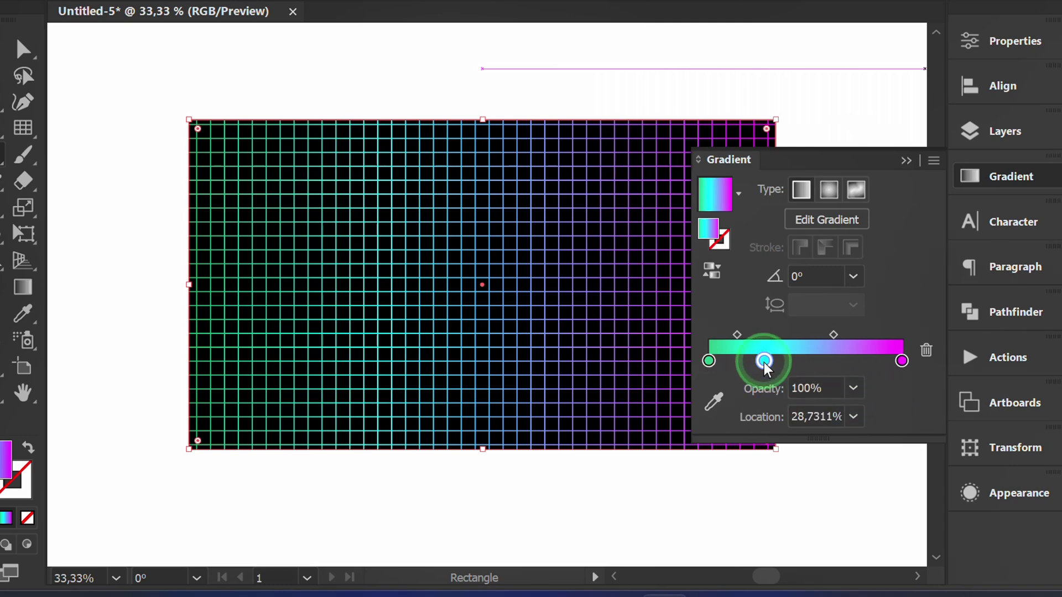
pyautogui.click(829, 419)
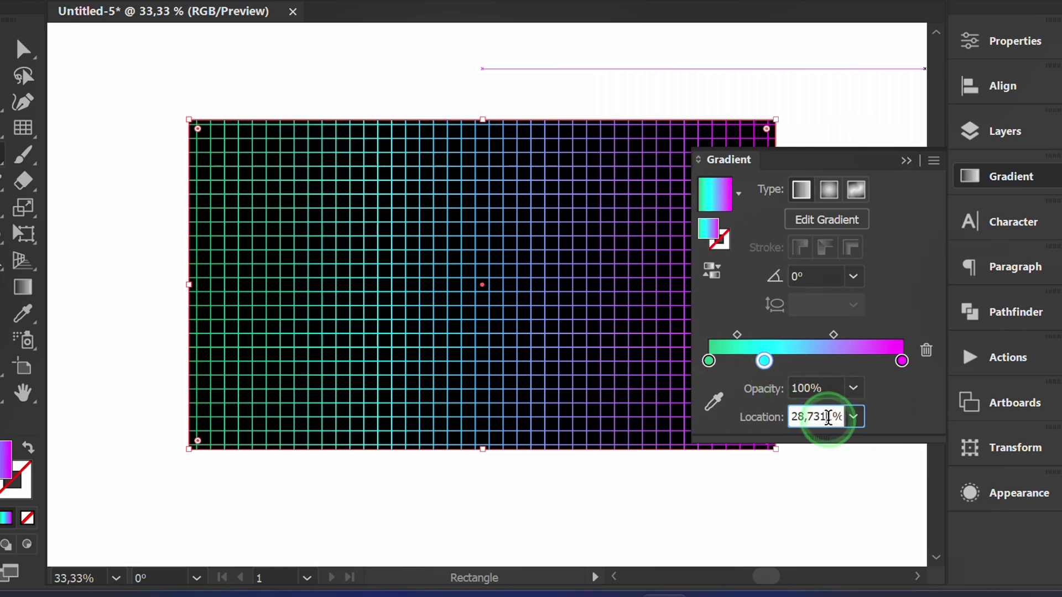
pyautogui.press('Up')
pyautogui.press('Up')
pyautogui.press('Up')
pyautogui.press('Up')
pyautogui.press('Up')
pyautogui.press('Up')
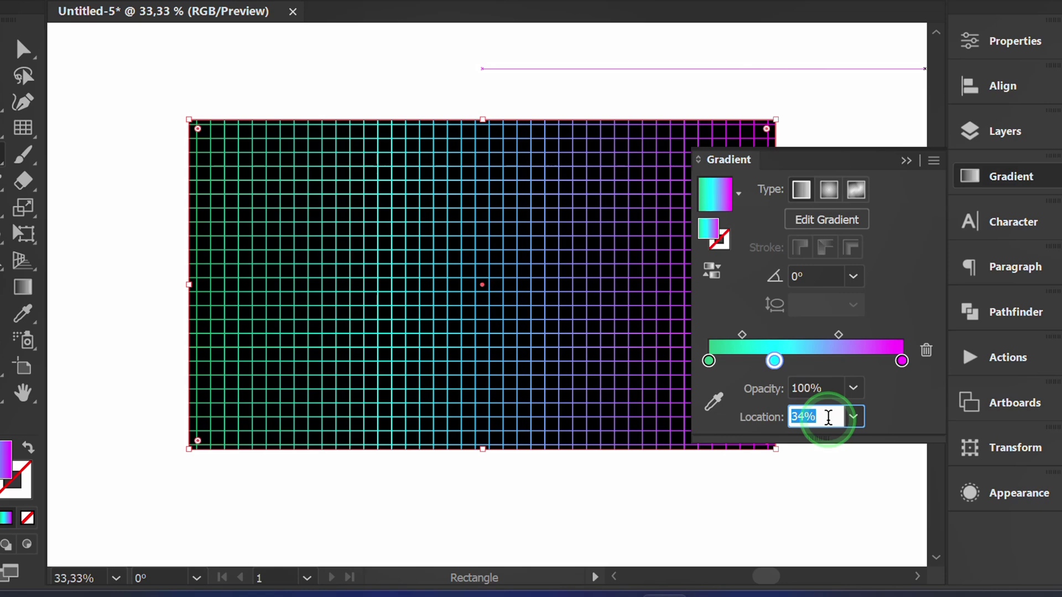
pyautogui.press('Up')
pyautogui.click(915, 406)
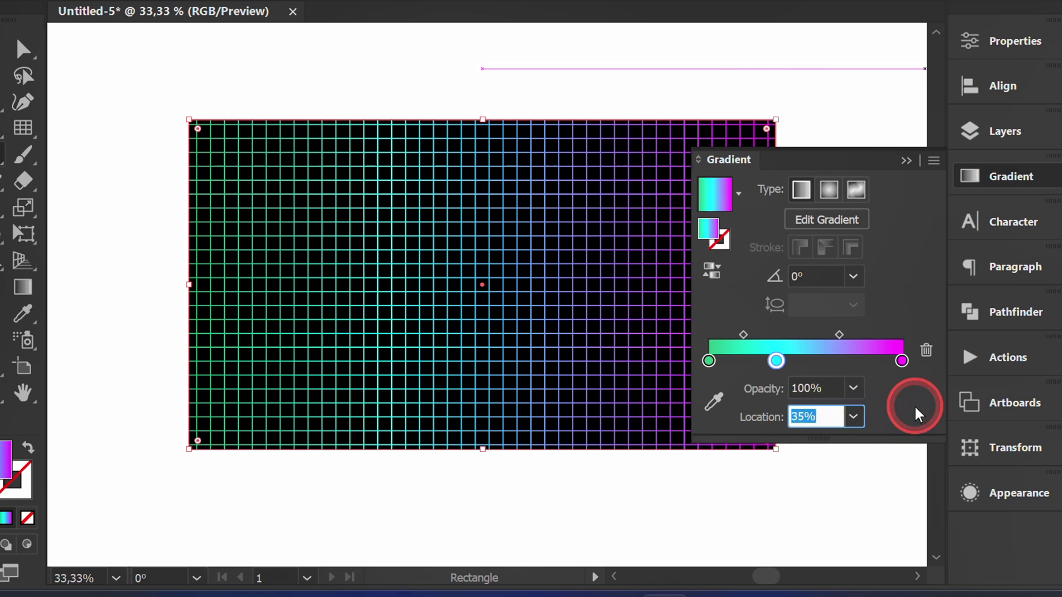
pyautogui.click(908, 158)
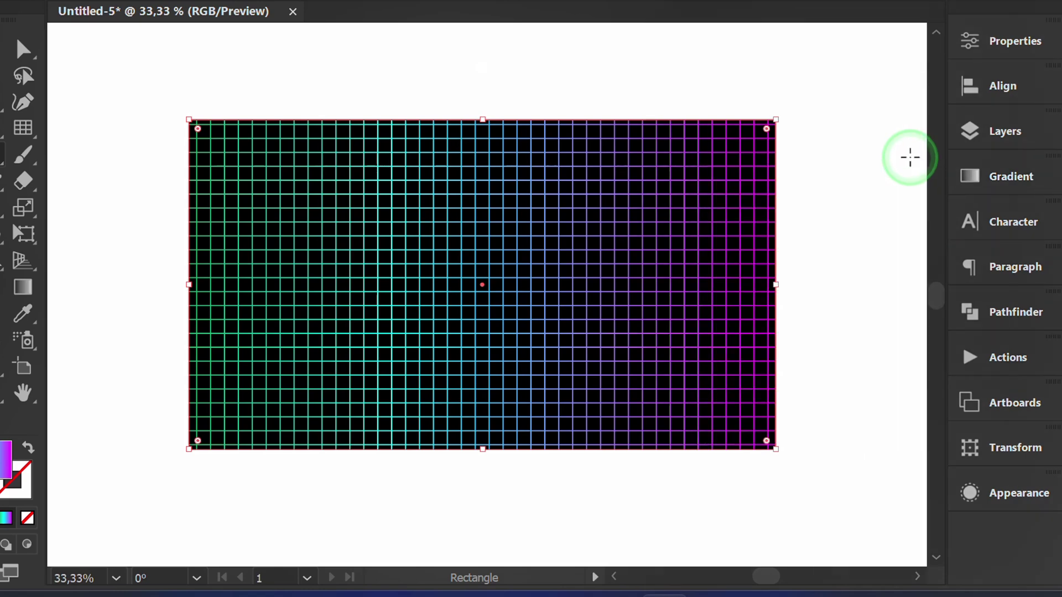
pyautogui.press('v')
pyautogui.click(884, 198)
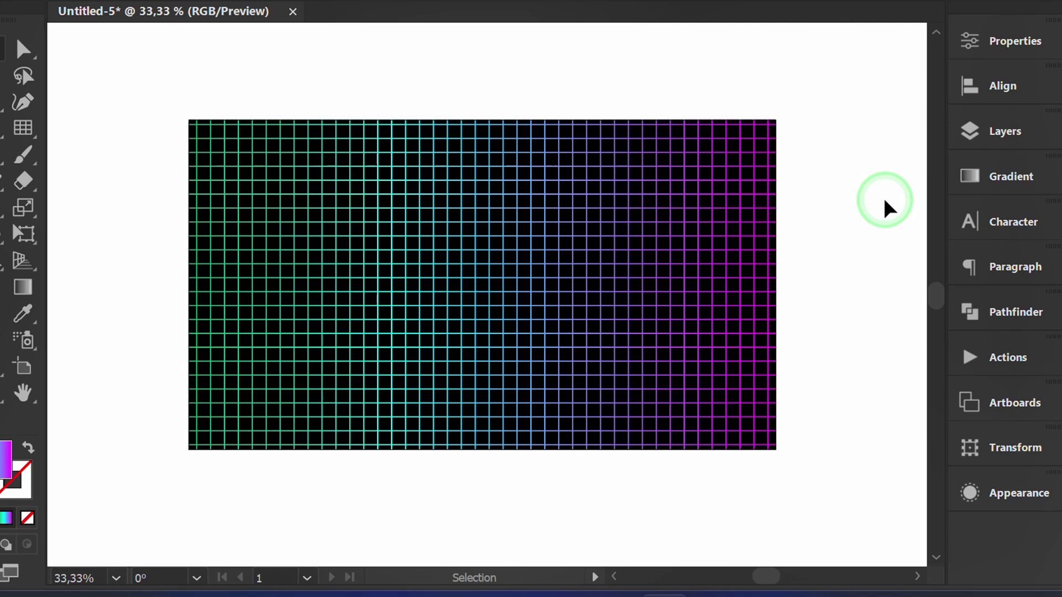
pyautogui.hotkey('ctrl', '+')
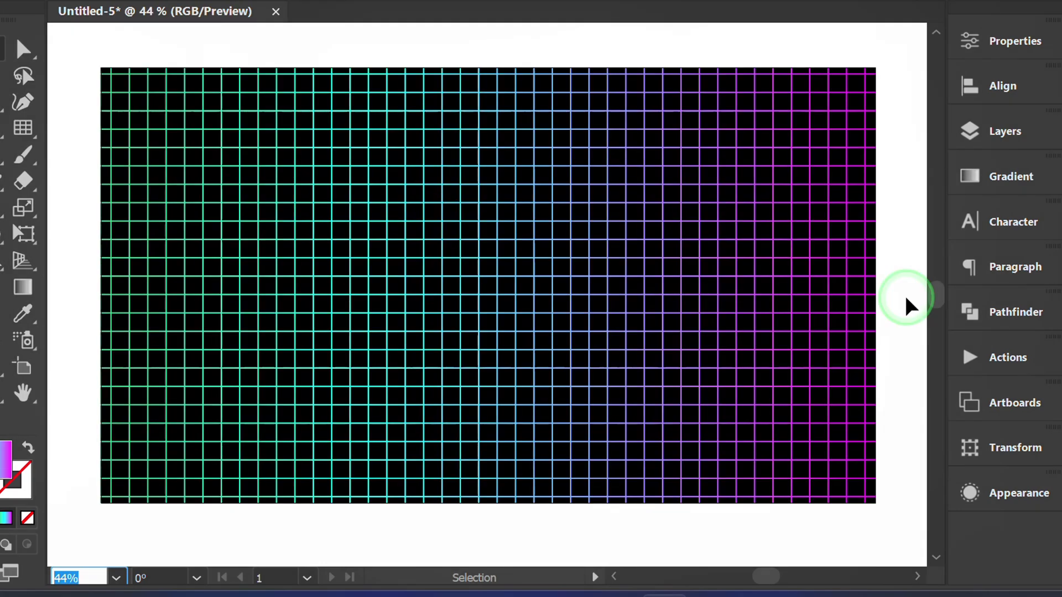